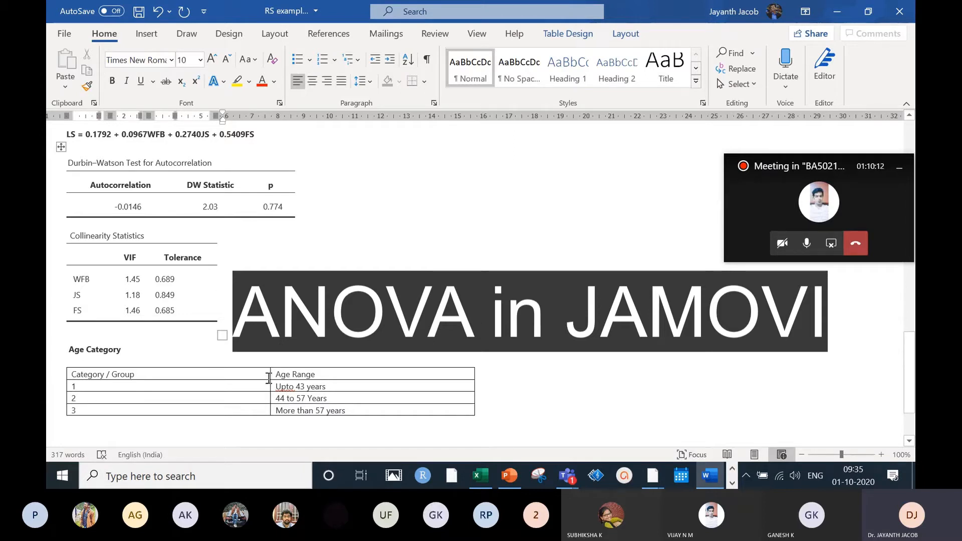
Narrow the first column of the Age Category table and make its entries bold and centred.
{"action": "left_click_drag", "start_coordinate": [270, 377], "coordinate": [143, 377]}
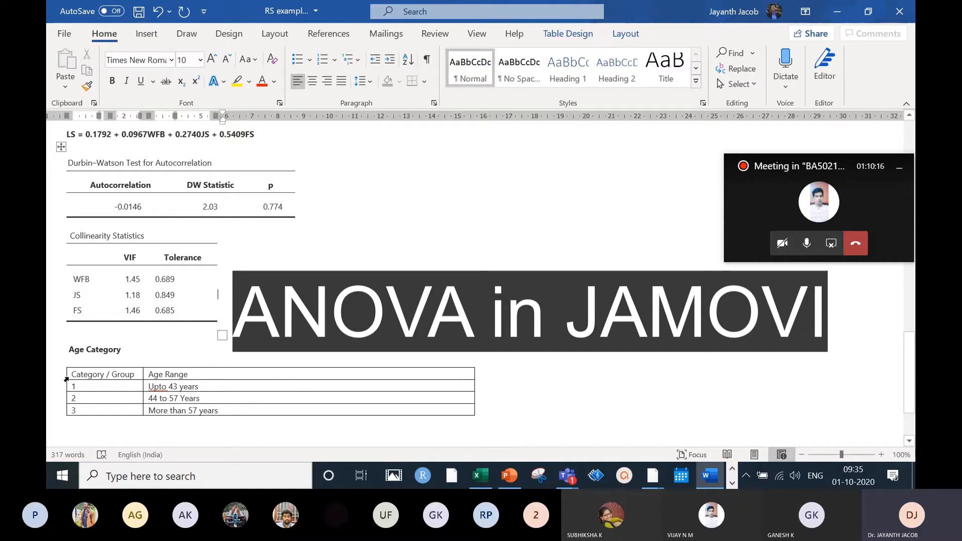
{"action": "left_click_drag", "start_coordinate": [67, 380], "coordinate": [70, 411]}
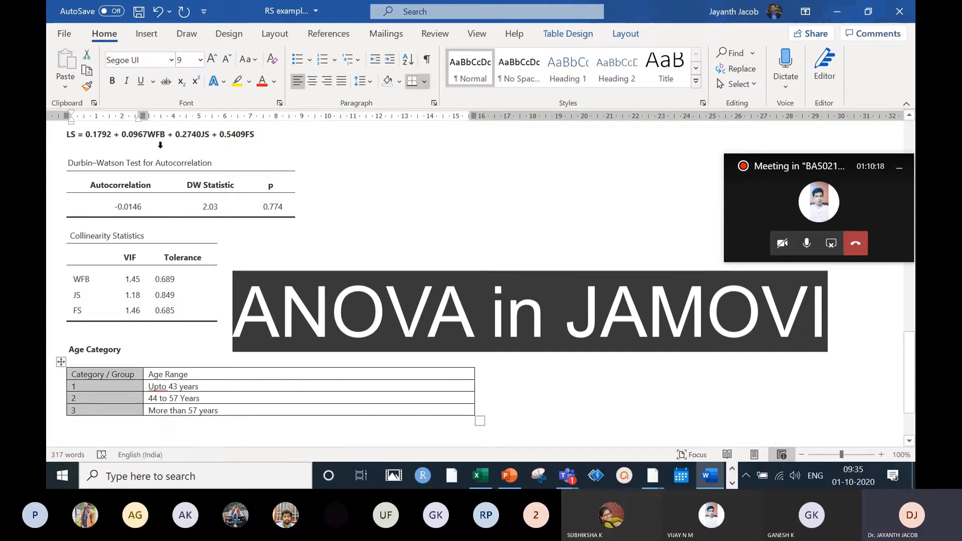
{"action": "left_click", "coordinate": [112, 81]}
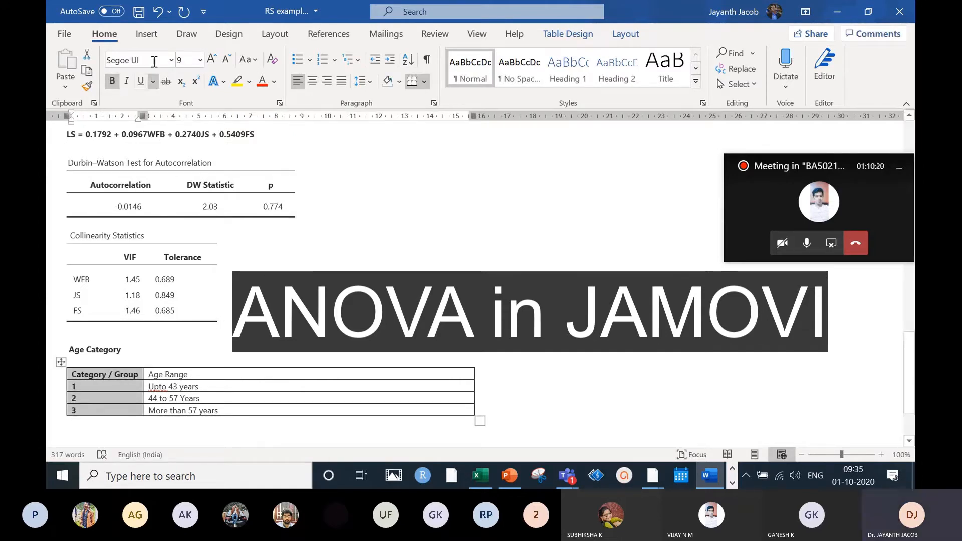
{"action": "left_click", "coordinate": [312, 80]}
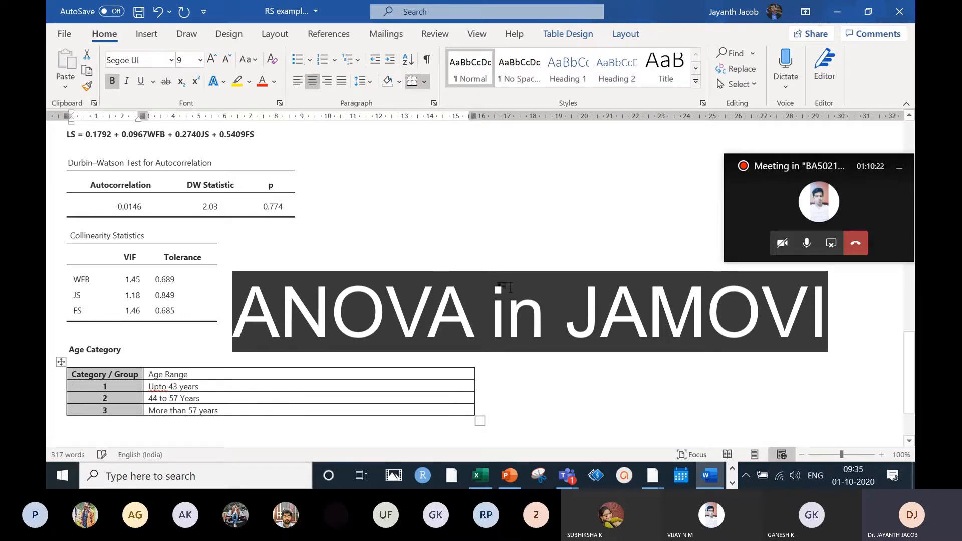
{"action": "left_click", "coordinate": [494, 292]}
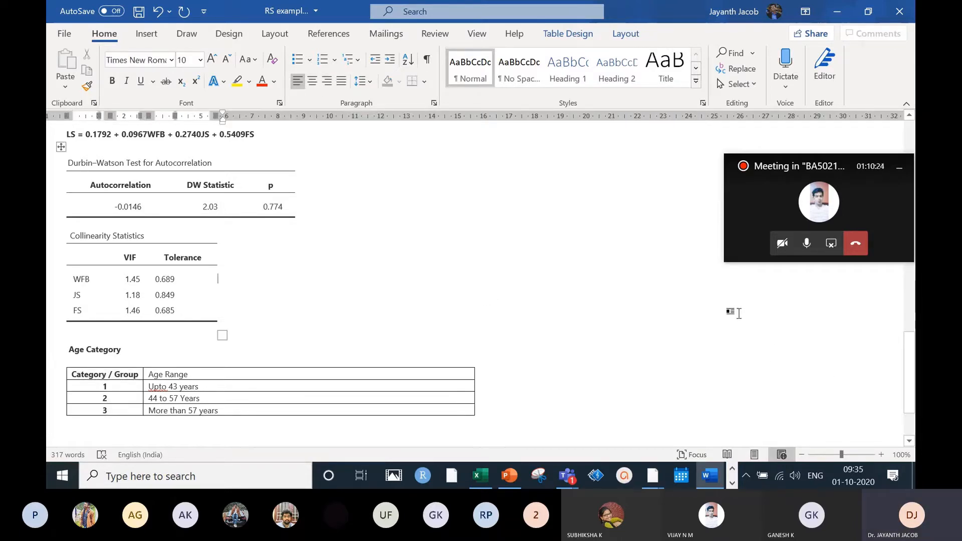
Save the document.
{"action": "scroll", "coordinate": [722, 321], "scroll_direction": "up", "scroll_amount": 13}
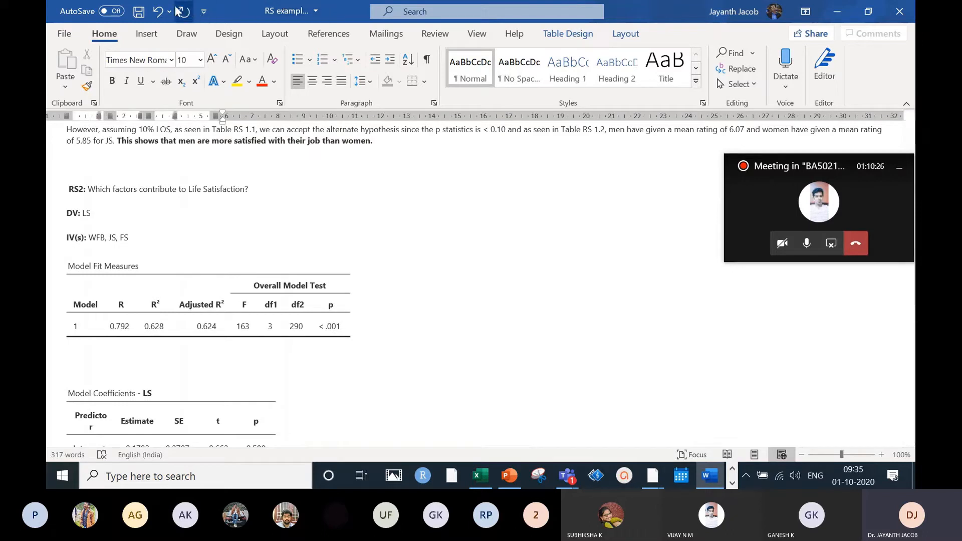
{"action": "left_click", "coordinate": [138, 17]}
Start a new line below the Age Category table with the label "RS3:".
{"action": "scroll", "coordinate": [474, 359], "scroll_direction": "down", "scroll_amount": 12}
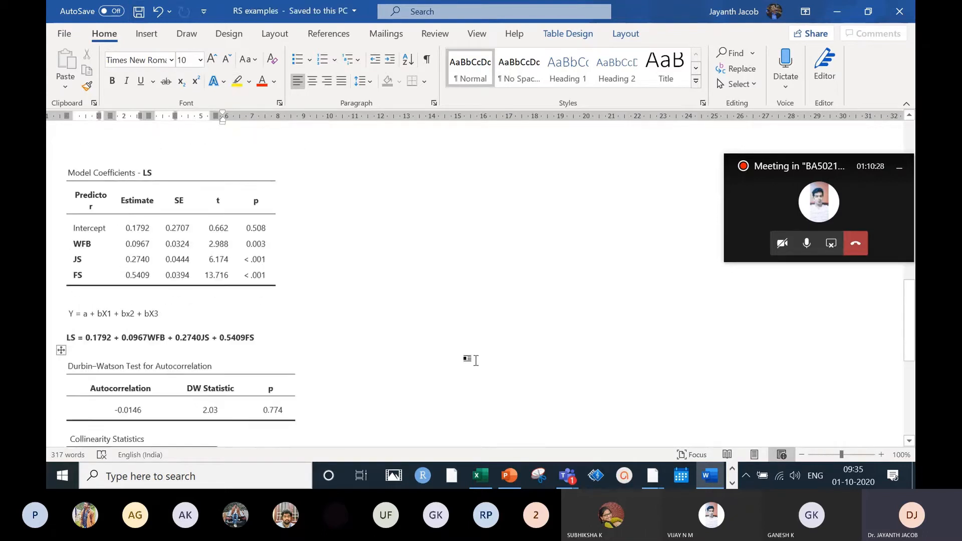
{"action": "scroll", "coordinate": [475, 360], "scroll_direction": "down", "scroll_amount": 4}
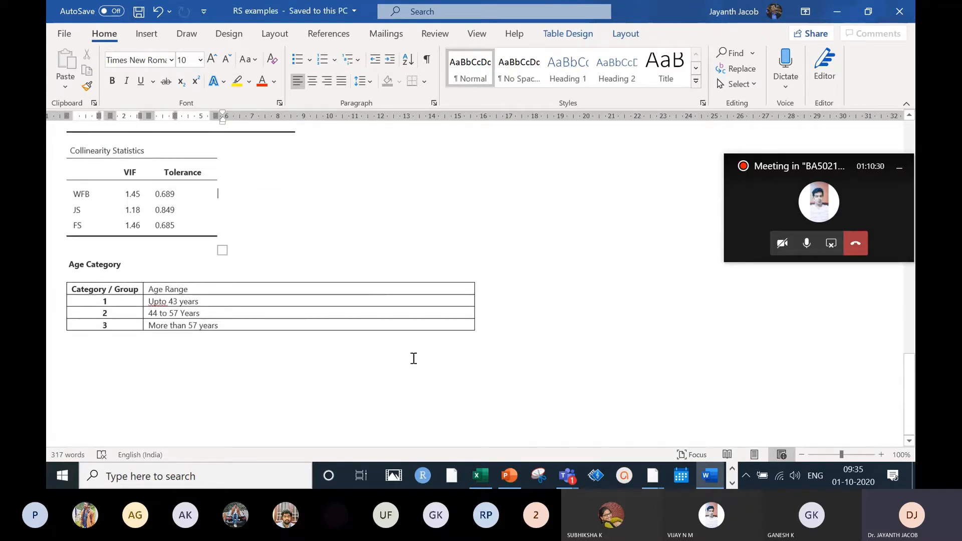
{"action": "left_click", "coordinate": [413, 358]}
{"action": "type", "text": "RS 3"}
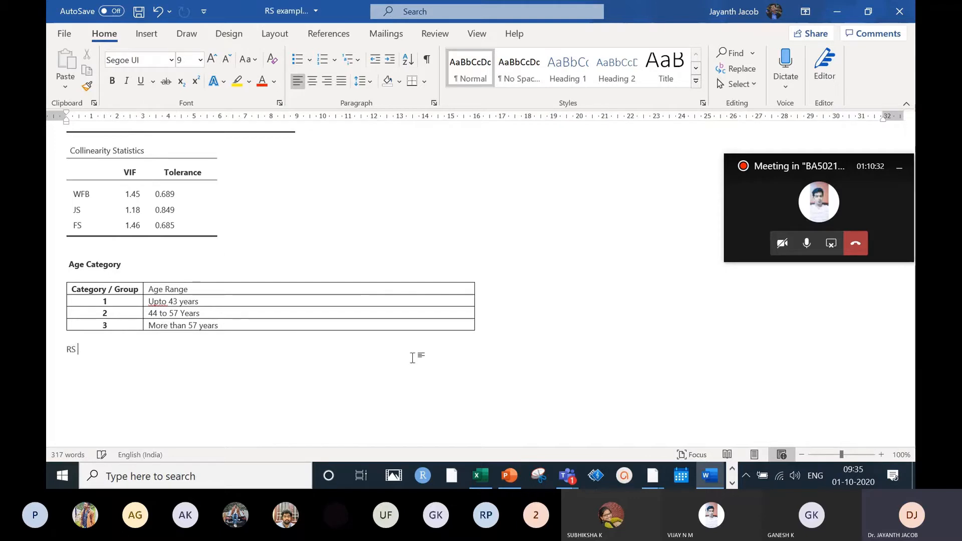
{"action": "key", "text": "BackSpace"}
{"action": "key", "text": "BackSpace"}
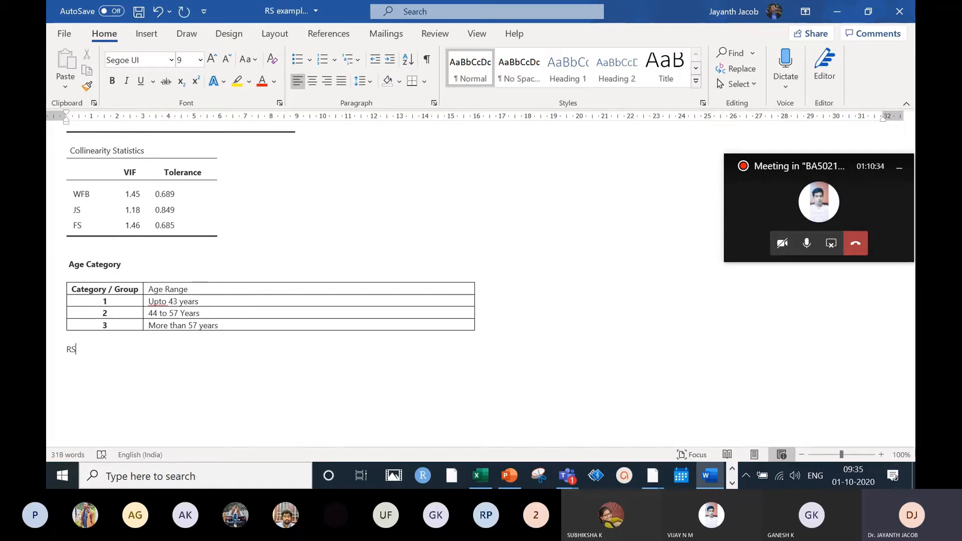
{"action": "type", "text": "3: "}
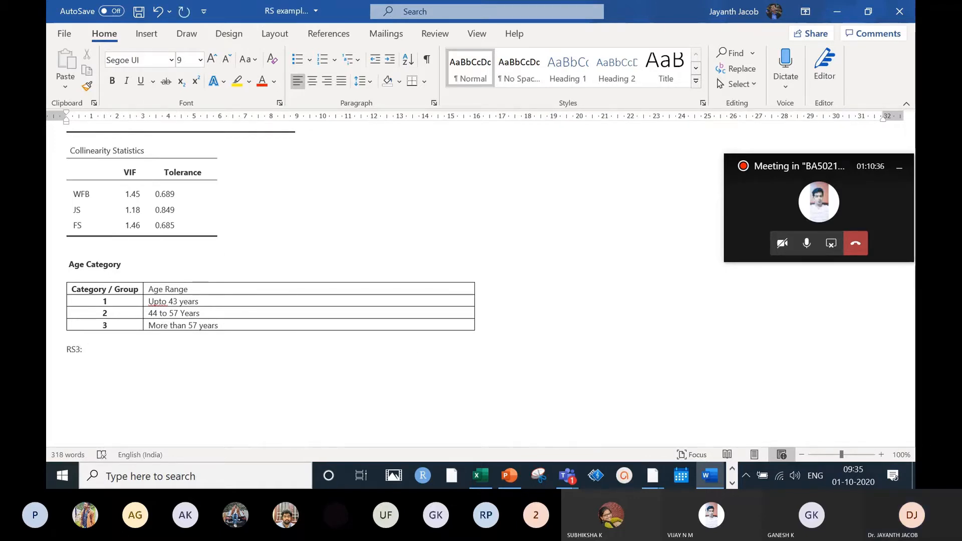
Complete the RS3 line with "Are older people more satisfied in life than younger people?" and make its label bold.
{"action": "type", "text": "Are "}
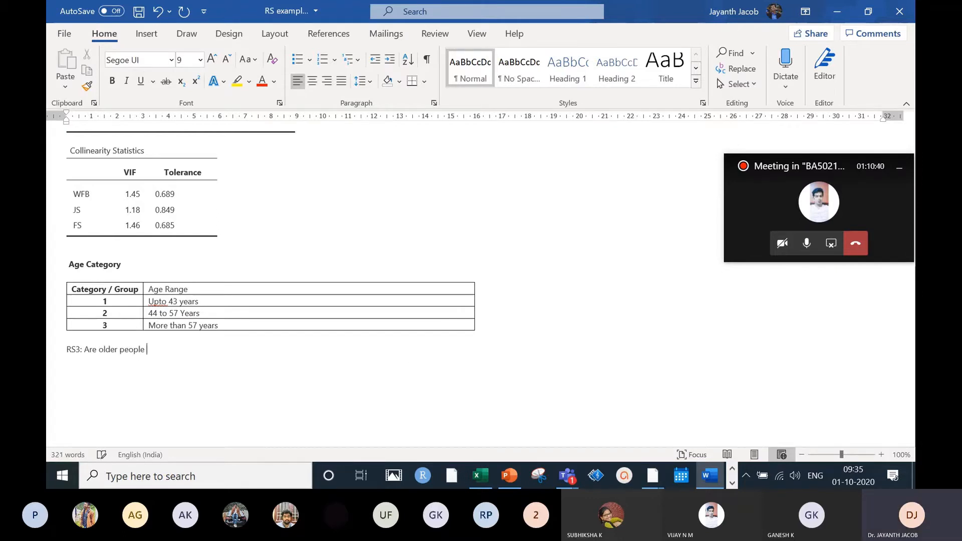
{"action": "type", "text": "older people "}
{"action": "type", "text": "mo"}
{"action": "type", "text": "re th"}
{"action": "key", "text": "BackSpace"}
{"action": "key", "text": "BackSpace"}
{"action": "type", "text": "sat"}
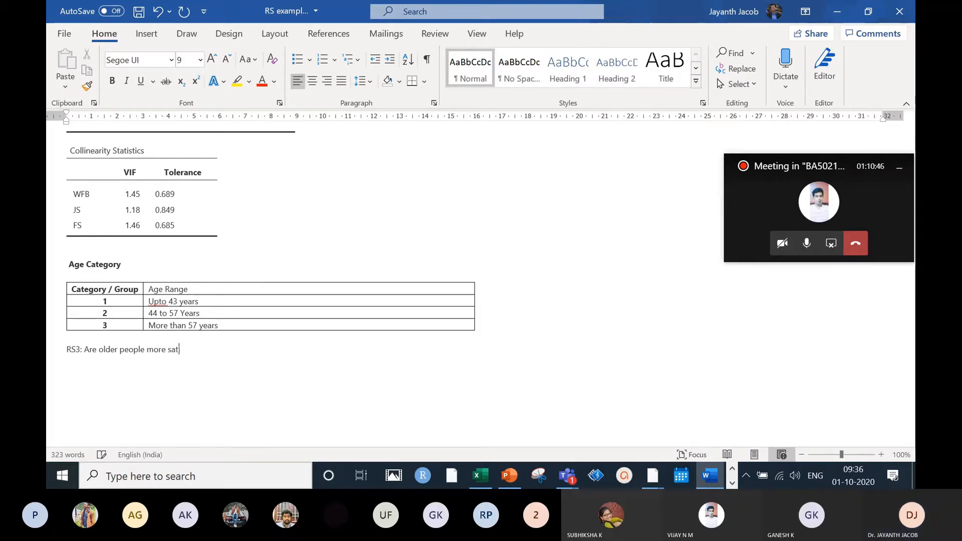
{"action": "type", "text": "isfied i"}
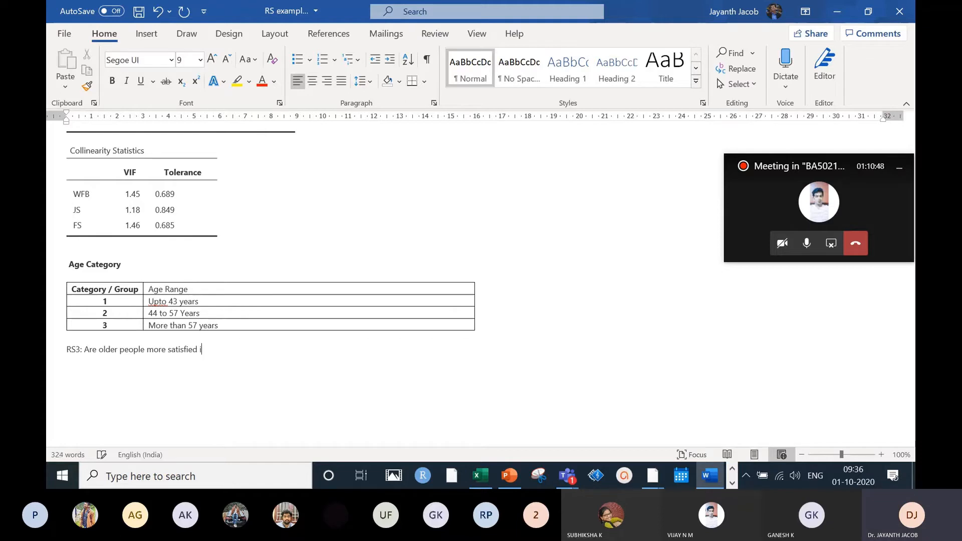
{"action": "type", "text": "n life than "}
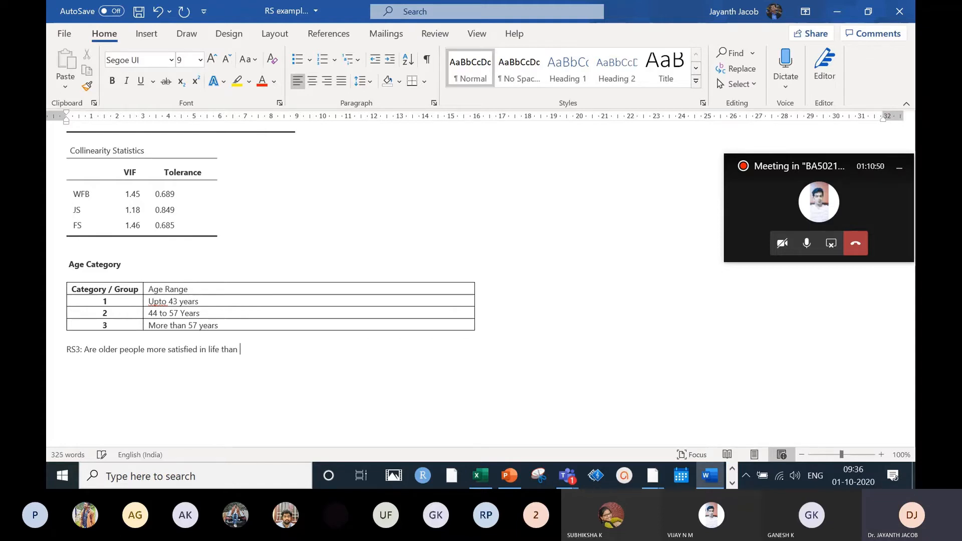
{"action": "type", "text": "younger people?"}
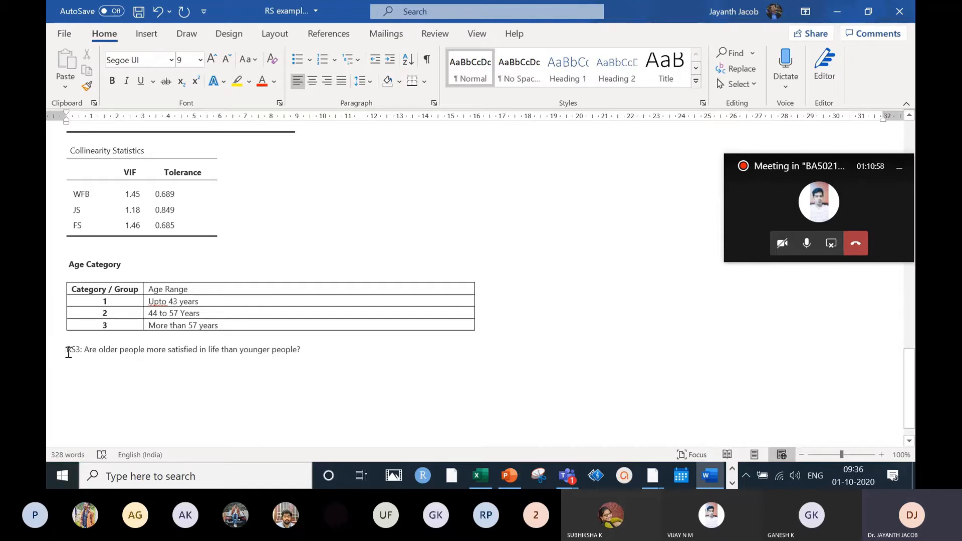
{"action": "left_click_drag", "start_coordinate": [68, 352], "coordinate": [81, 352]}
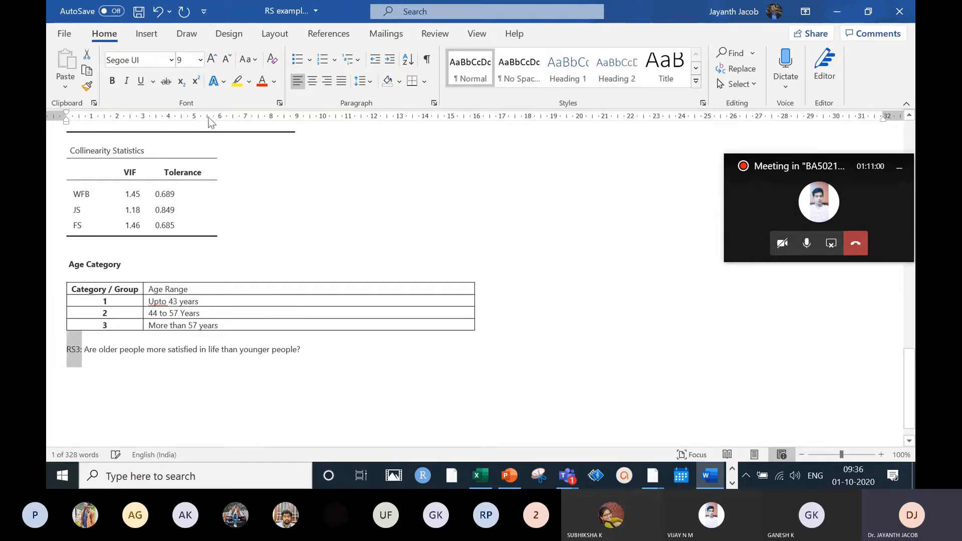
{"action": "left_click", "coordinate": [112, 81]}
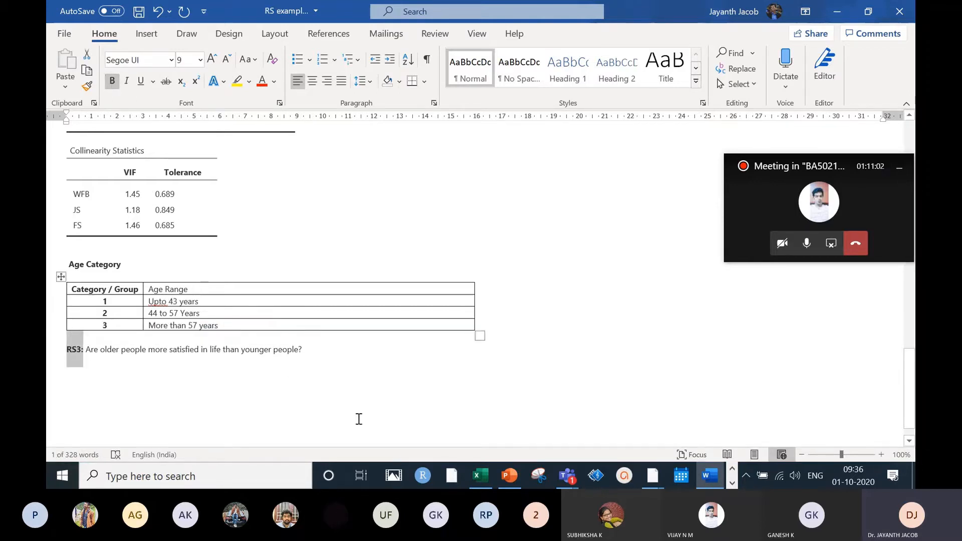
Copy RS1's Solution heading with its Ho and H1 hypotheses and paste them below the RS3 question.
{"action": "scroll", "coordinate": [359, 419], "scroll_direction": "up", "scroll_amount": 20}
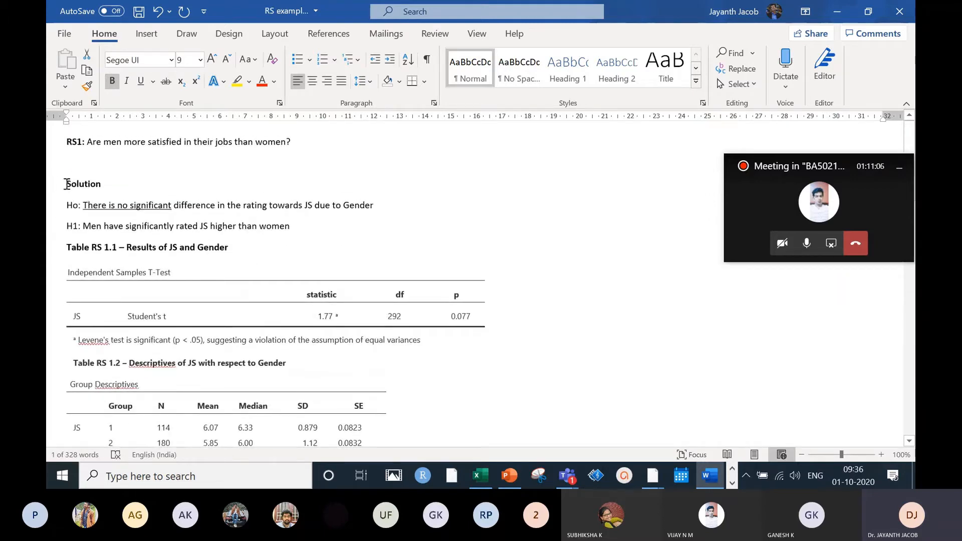
{"action": "left_click_drag", "start_coordinate": [67, 184], "coordinate": [325, 226]}
{"action": "key", "text": "ctrl+c"}
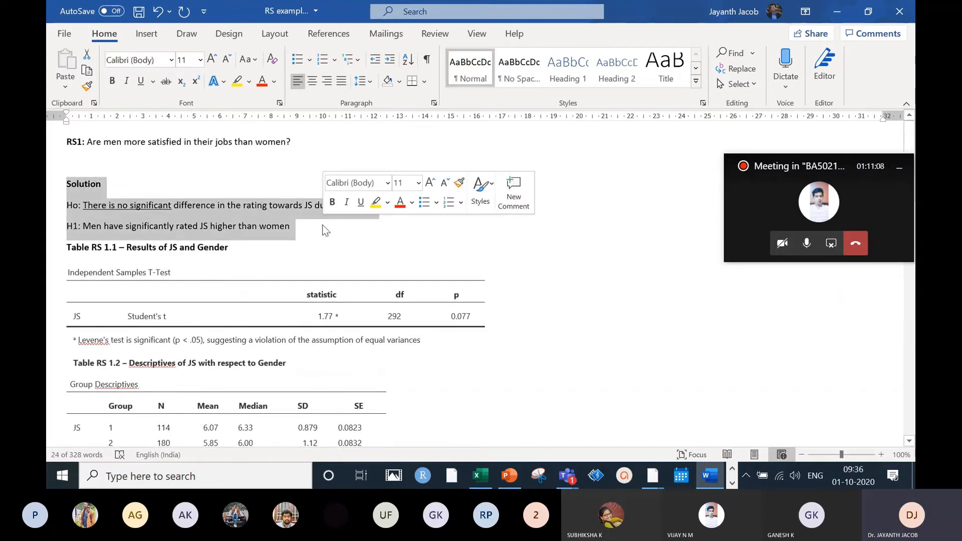
{"action": "scroll", "coordinate": [358, 296], "scroll_direction": "down", "scroll_amount": 10}
{"action": "scroll", "coordinate": [358, 296], "scroll_direction": "down", "scroll_amount": 10}
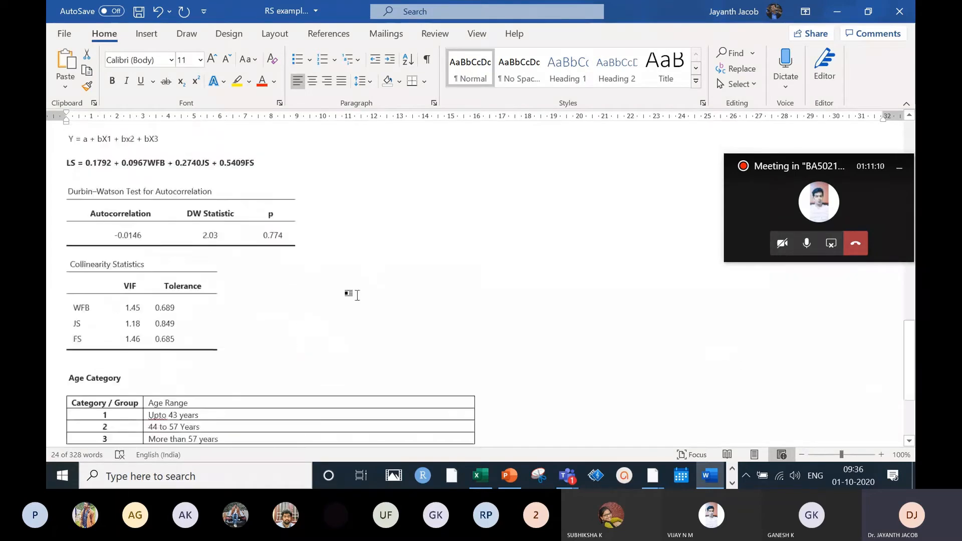
{"action": "left_click", "coordinate": [330, 321]}
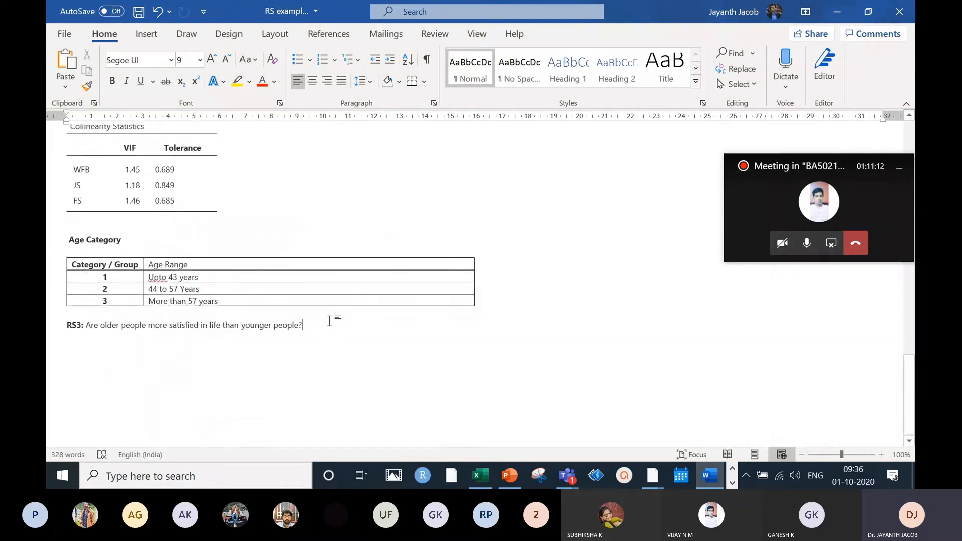
{"action": "key", "text": "Return"}
{"action": "key", "text": "ctrl+v"}
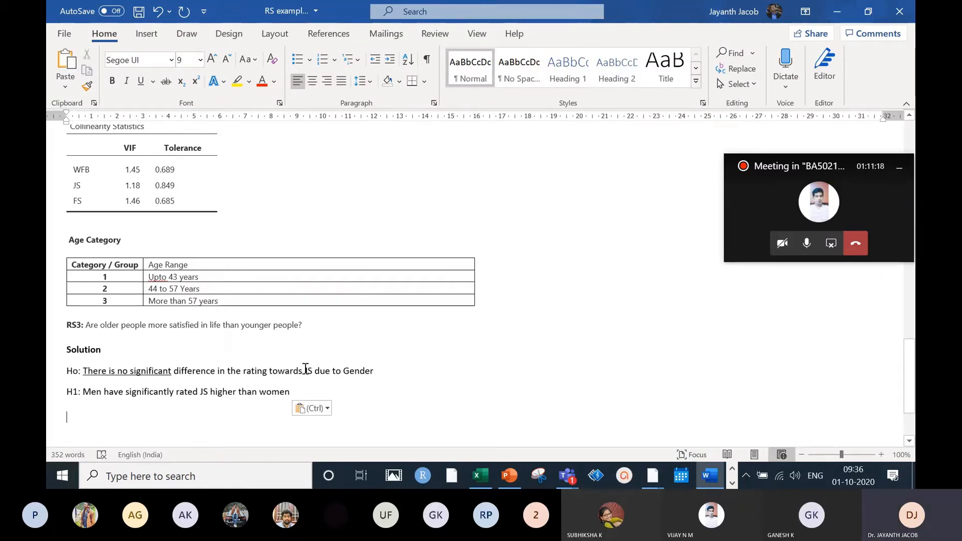
In the pasted Ho hypothesis under RS3, replace "JS" with "LS" and "Gender" with "Age".
{"action": "left_click", "coordinate": [306, 370]}
{"action": "key", "text": "Delete"}
{"action": "type", "text": "L"}
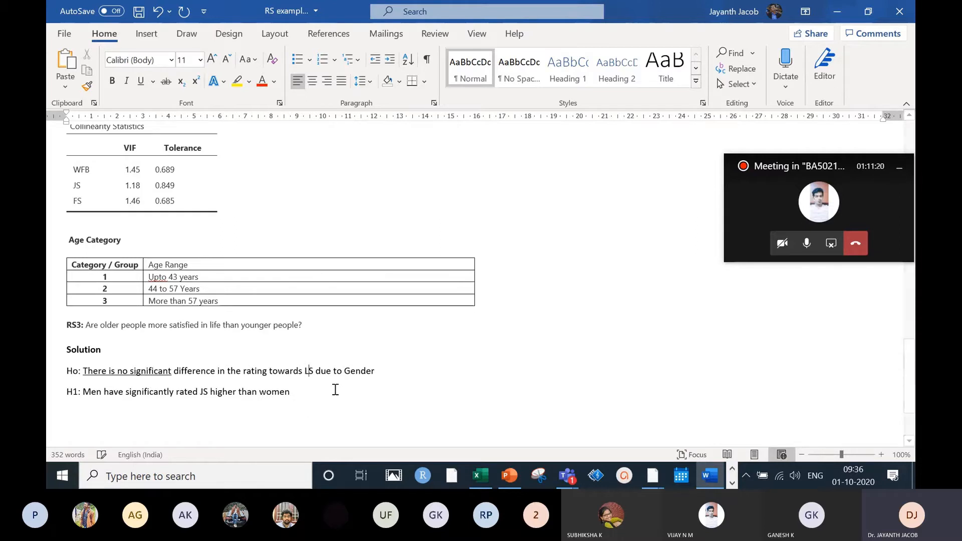
{"action": "key", "text": "Right"}
{"action": "key", "text": "Right"}
{"action": "key", "text": "Right"}
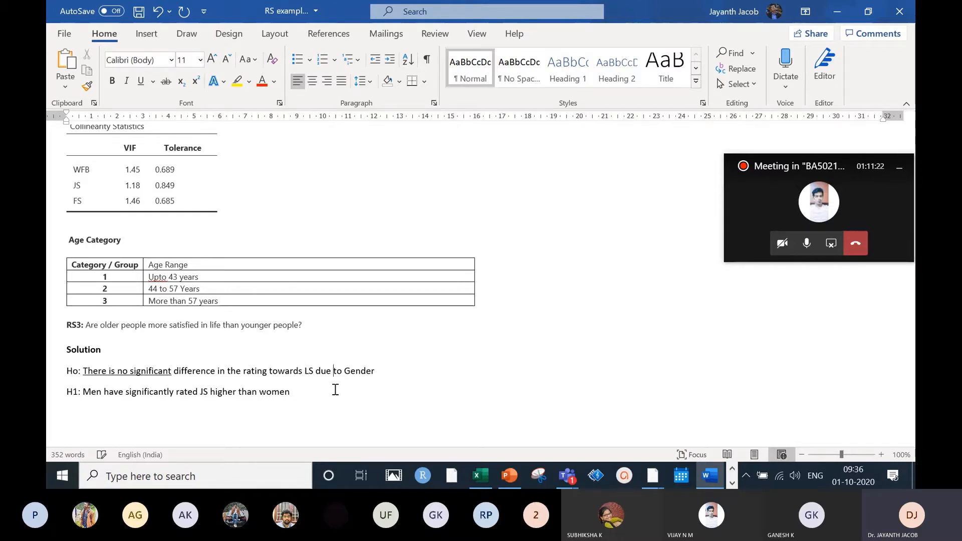
{"action": "key", "text": "Right"}
{"action": "key", "text": "Right"}
{"action": "key", "text": "BackSpace"}
{"action": "key", "text": "Delete"}
{"action": "key", "text": "Delete"}
{"action": "key", "text": "Delete"}
{"action": "type", "text": "A"}
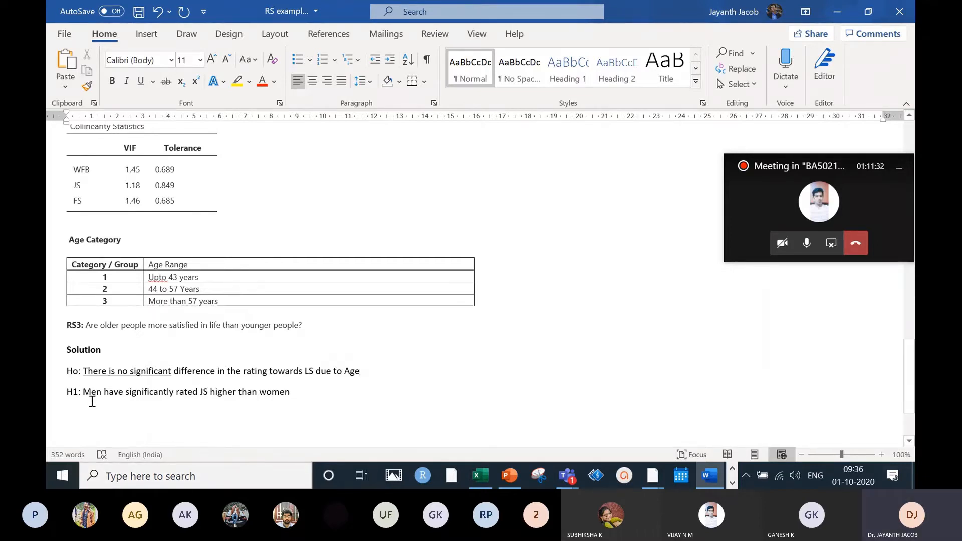
Replace "Men have" with "Older people have" at the start of the H1 hypothesis under RS3.
{"action": "left_click_drag", "start_coordinate": [84, 394], "coordinate": [124, 396]}
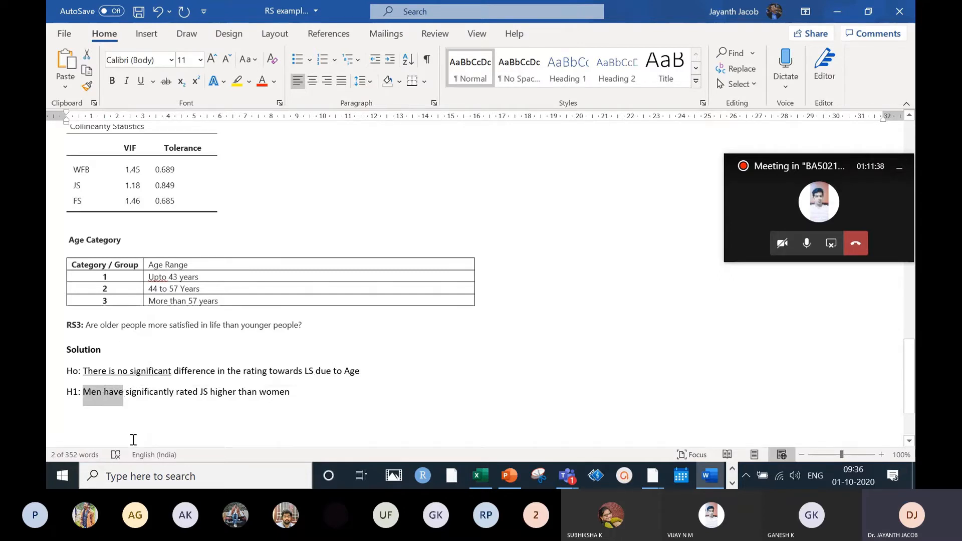
{"action": "key", "text": "BackSpace"}
{"action": "type", "text": "Older"}
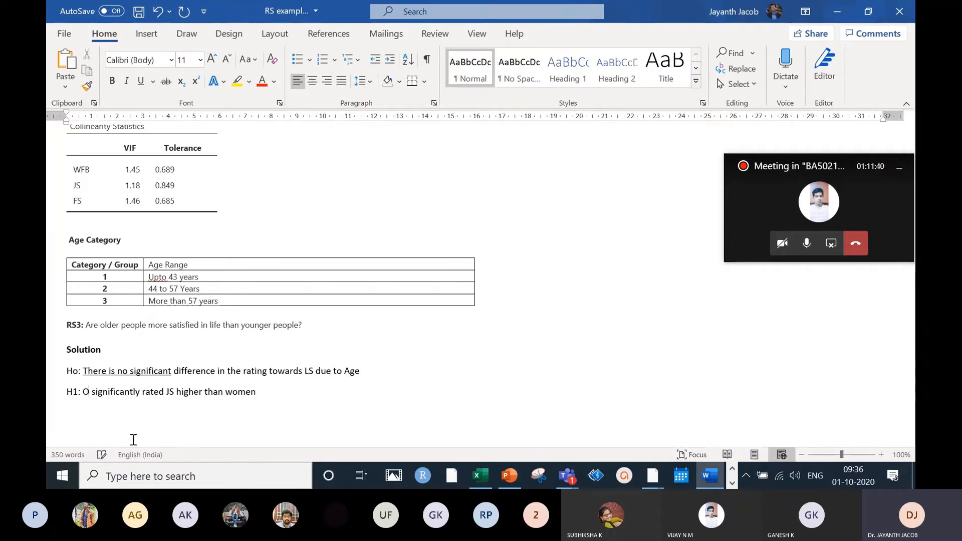
{"action": "type", "text": " per"}
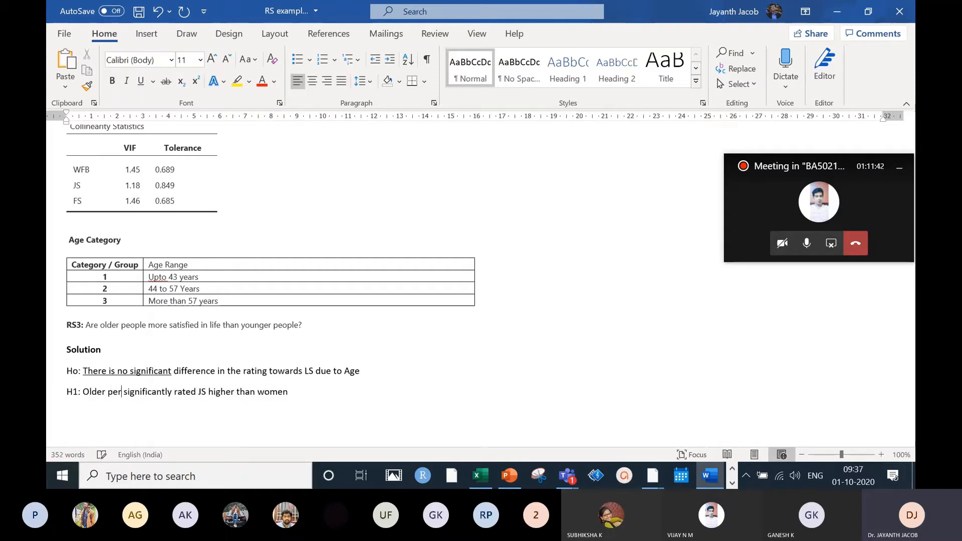
{"action": "key", "text": "BackSpace"}
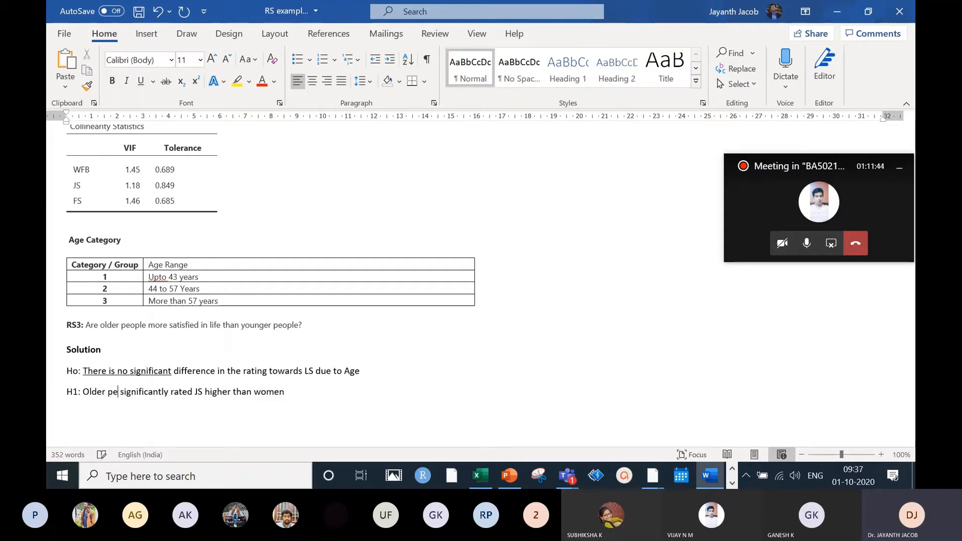
{"action": "type", "text": "ople "}
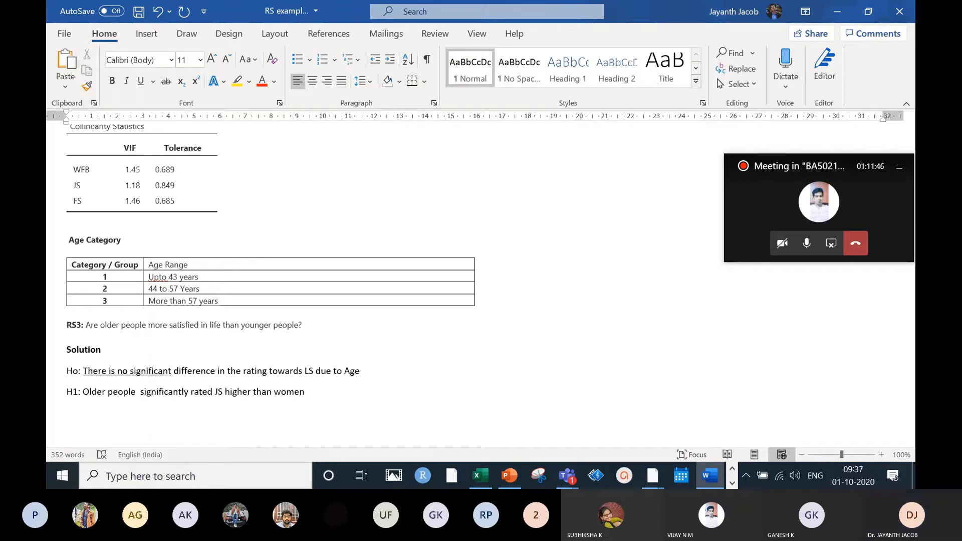
{"action": "type", "text": "have"}
{"action": "key", "text": "BackSpace"}
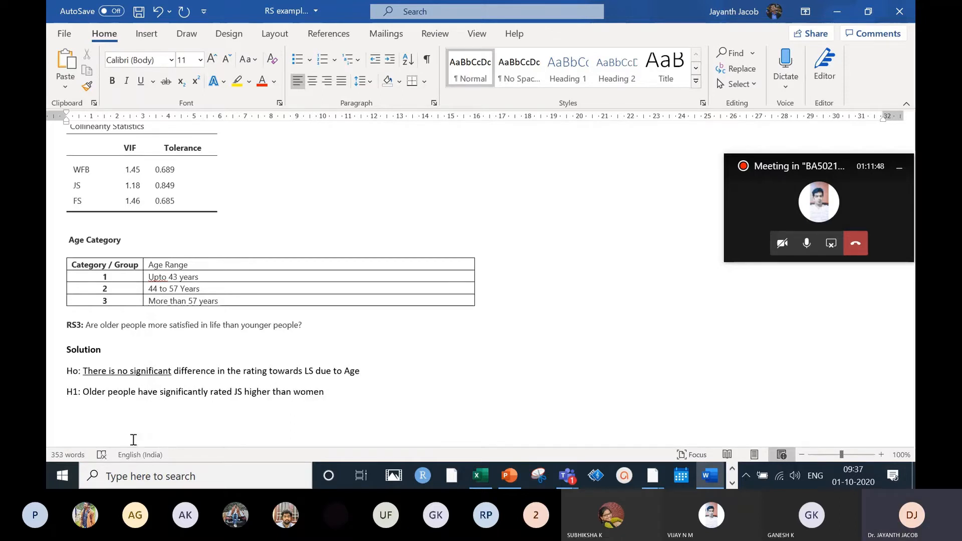
Change "JS" to "LS" in the H1 hypothesis under RS3.
{"action": "key", "text": "Right"}
{"action": "key", "text": "Right"}
{"action": "key", "text": "Right"}
{"action": "key", "text": "Right"}
{"action": "key", "text": "Right"}
{"action": "key", "text": "Right"}
{"action": "key", "text": "Right"}
{"action": "key", "text": "Right"}
{"action": "key", "text": "Right"}
{"action": "key", "text": "Right"}
{"action": "key", "text": "Right"}
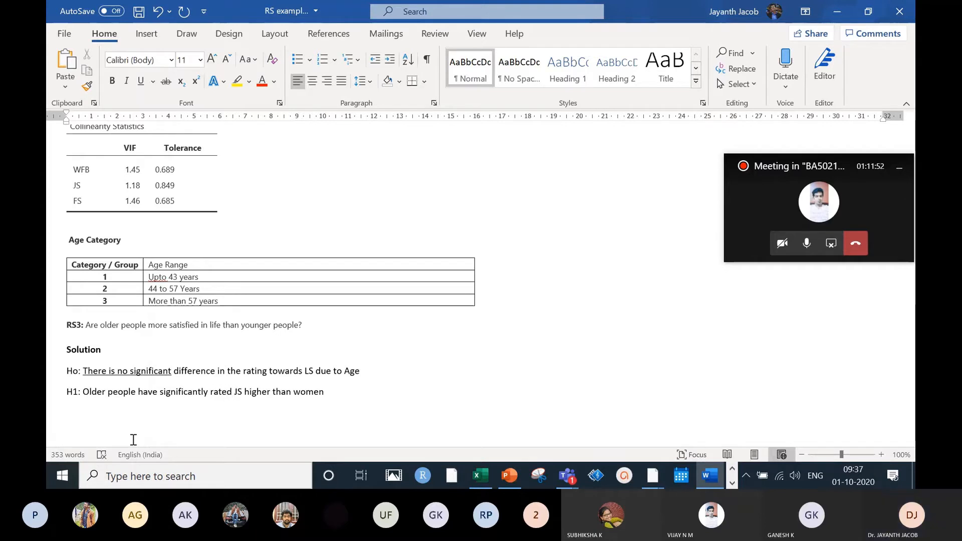
{"action": "key", "text": "Delete"}
{"action": "type", "text": "L"}
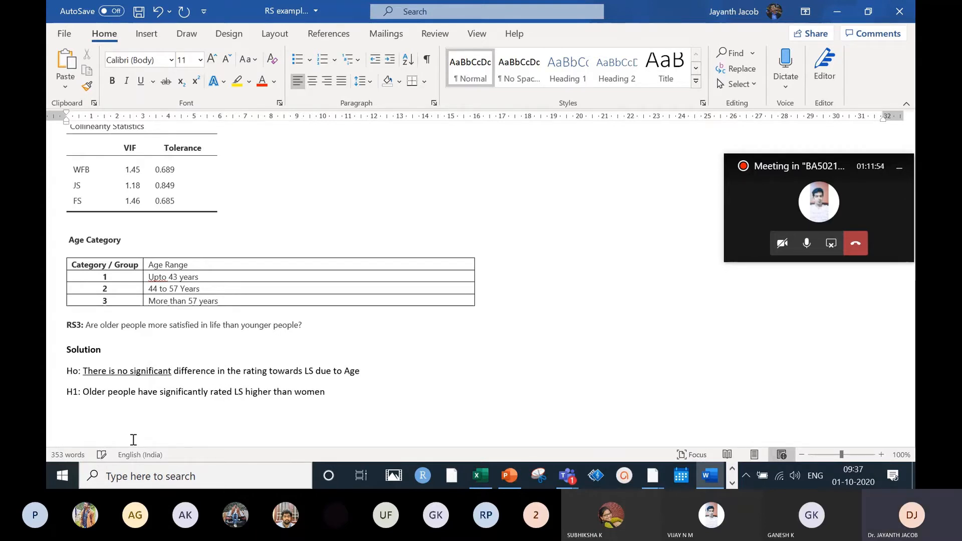
Replace "women" with "younger people" at the end of the H1 hypothesis under RS3 and save the document.
{"action": "key", "text": "Right"}
{"action": "key", "text": "Right"}
{"action": "key", "text": "Right"}
{"action": "key", "text": "Right"}
{"action": "key", "text": "Right"}
{"action": "key", "text": "Right"}
{"action": "key", "text": "Right"}
{"action": "key", "text": "Right"}
{"action": "key", "text": "Right"}
{"action": "key", "text": "Right"}
{"action": "key", "text": "Right"}
{"action": "key", "text": "Right"}
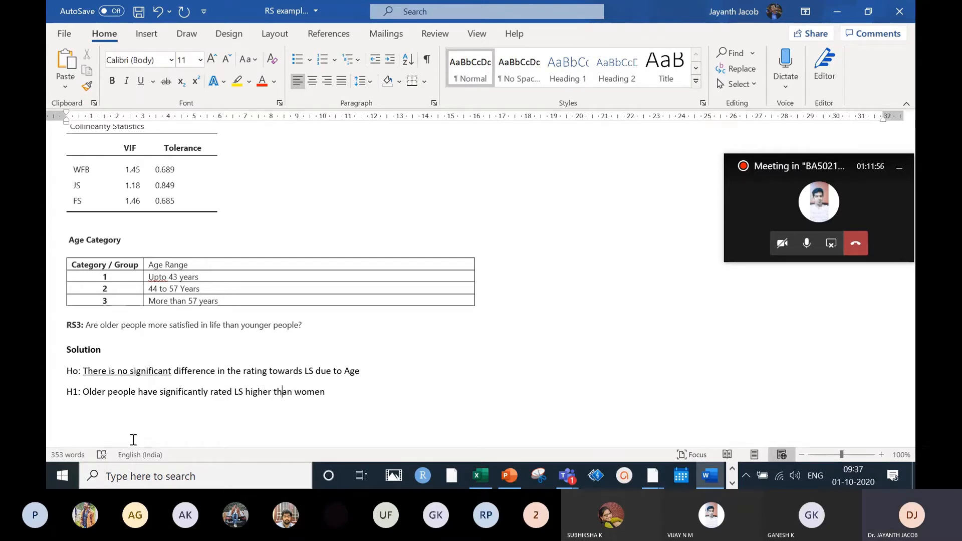
{"action": "key", "text": "Delete"}
{"action": "key", "text": "Delete"}
{"action": "key", "text": "Delete"}
{"action": "key", "text": "Delete"}
{"action": "key", "text": "Delete"}
{"action": "type", "text": "yo"}
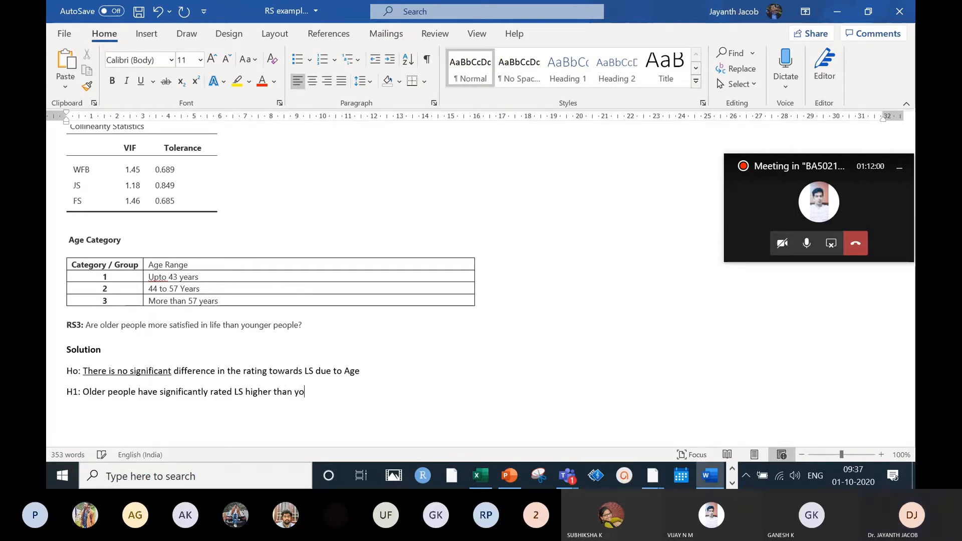
{"action": "type", "text": "ner"}
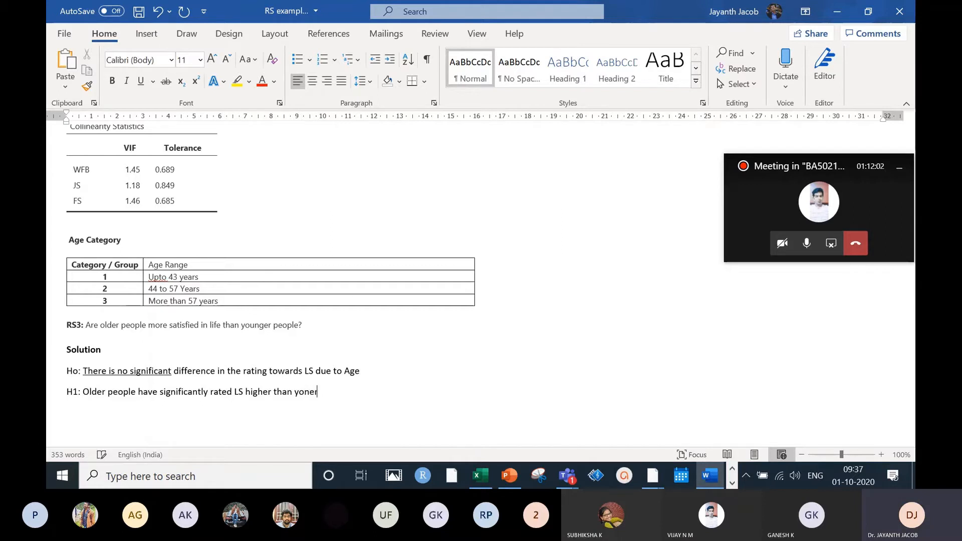
{"action": "key", "text": "BackSpace"}
{"action": "key", "text": "BackSpace"}
{"action": "key", "text": "BackSpace"}
{"action": "type", "text": "unger people"}
{"action": "left_click", "coordinate": [138, 14]}
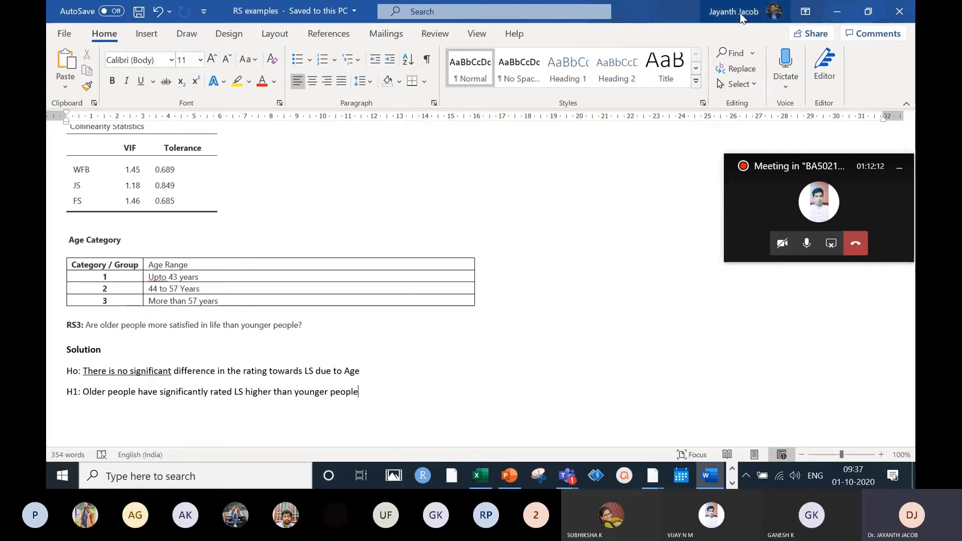
Minimize the Word document, close the Excel data workbook and launch jamovi.
{"action": "left_click", "coordinate": [836, 14]}
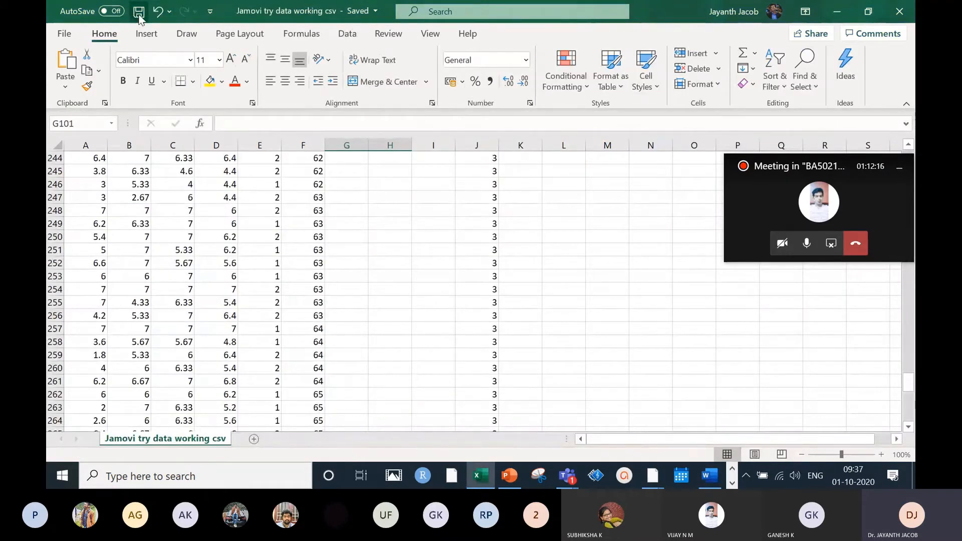
{"action": "left_click", "coordinate": [900, 14]}
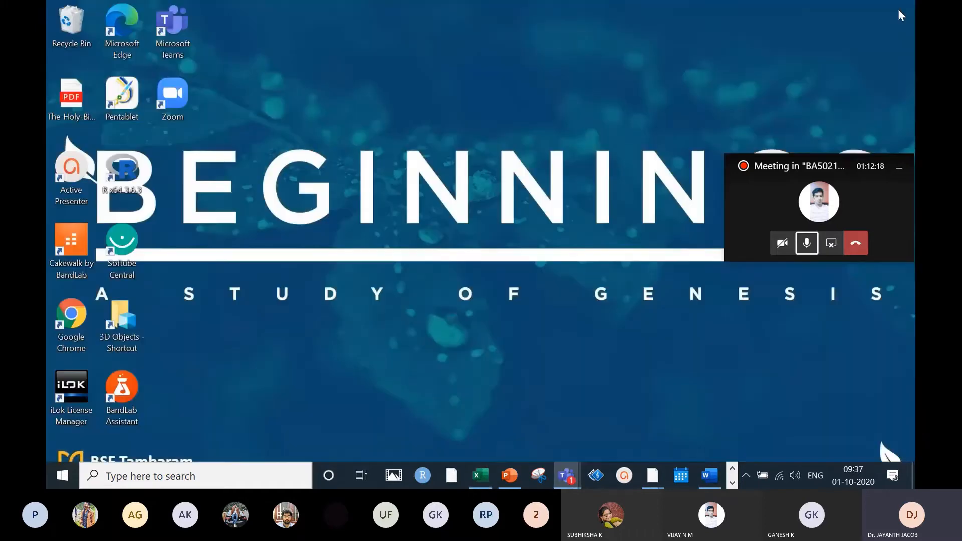
{"action": "left_click", "coordinate": [732, 469]}
{"action": "left_click", "coordinate": [733, 484]}
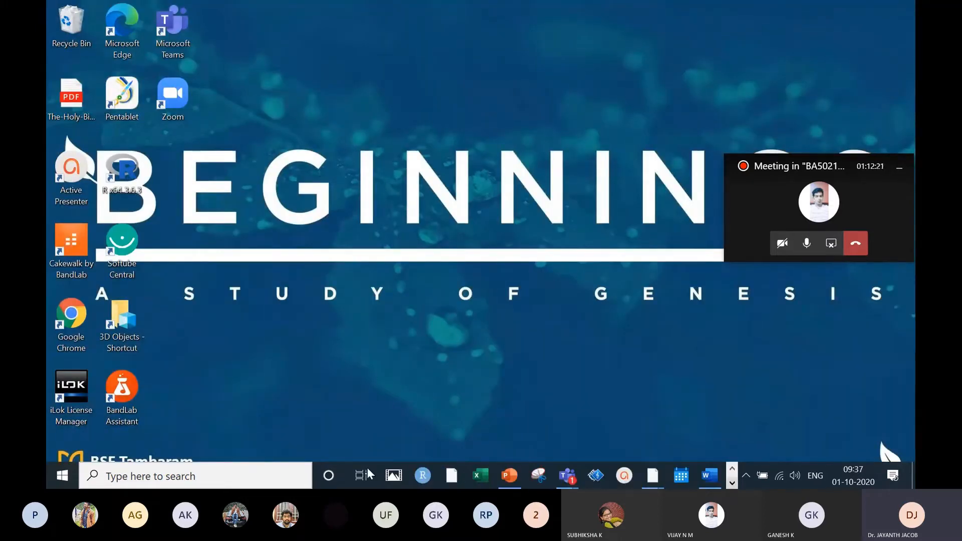
{"action": "left_click", "coordinate": [264, 475]}
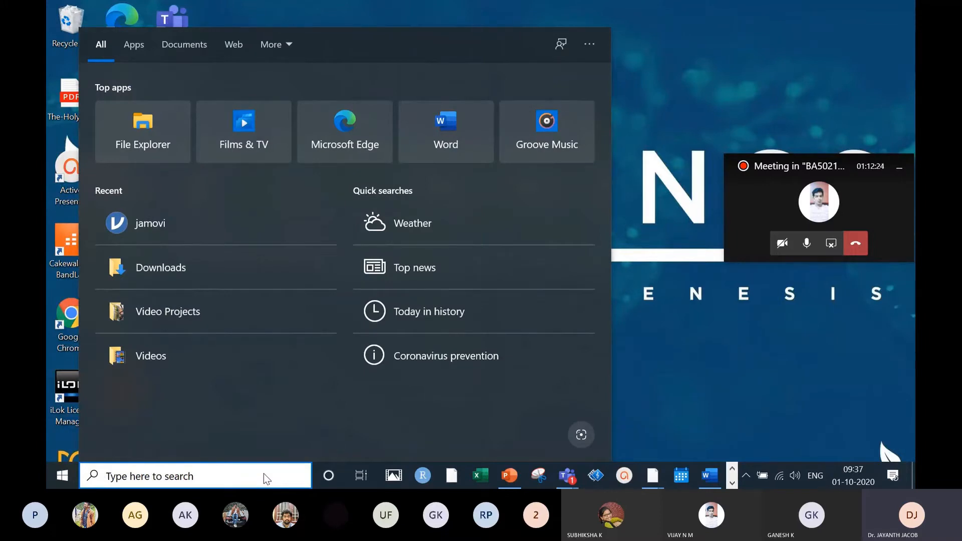
{"action": "left_click", "coordinate": [147, 224]}
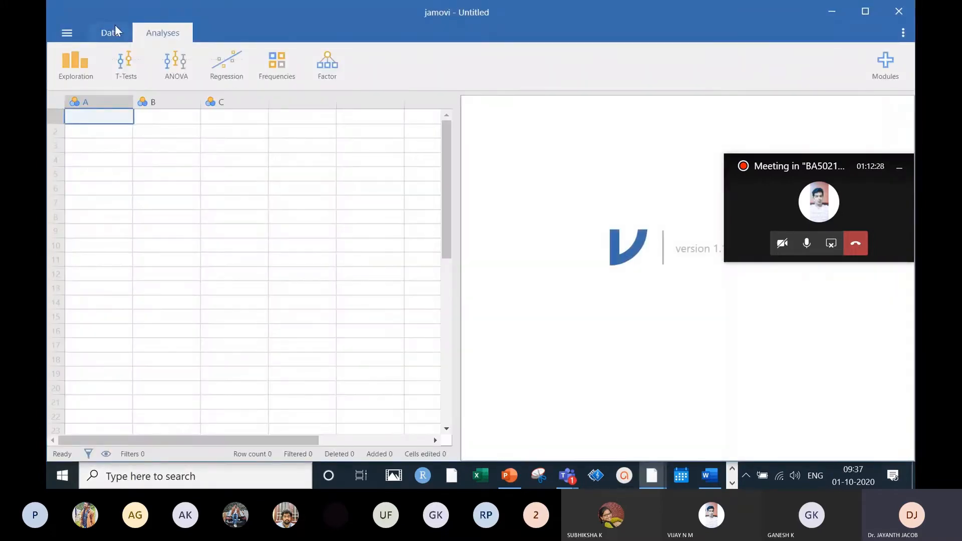
Import the data file "Jamovi try data working csv" from the Jamovi Data Trial folder into the empty dataset.
{"action": "left_click", "coordinate": [69, 31]}
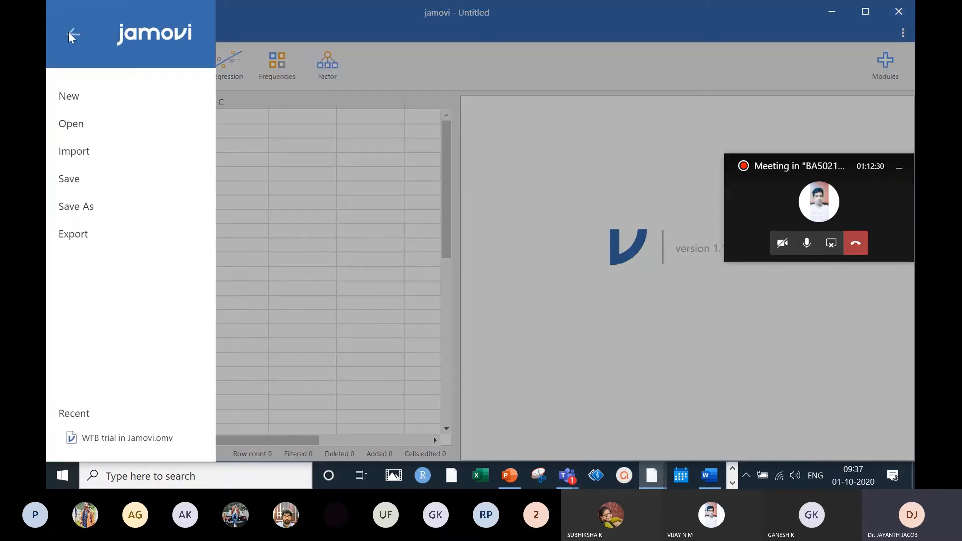
{"action": "left_click", "coordinate": [74, 156]}
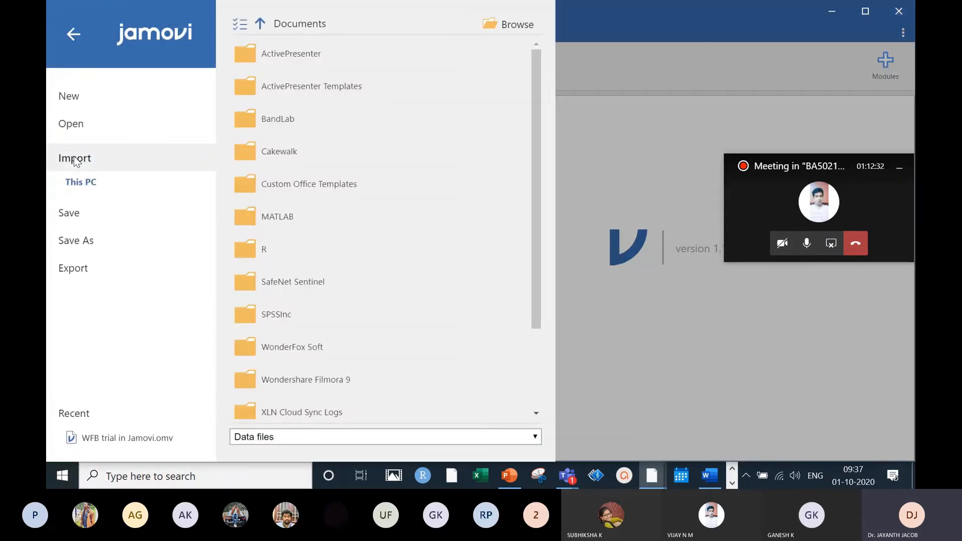
{"action": "left_click", "coordinate": [524, 22]}
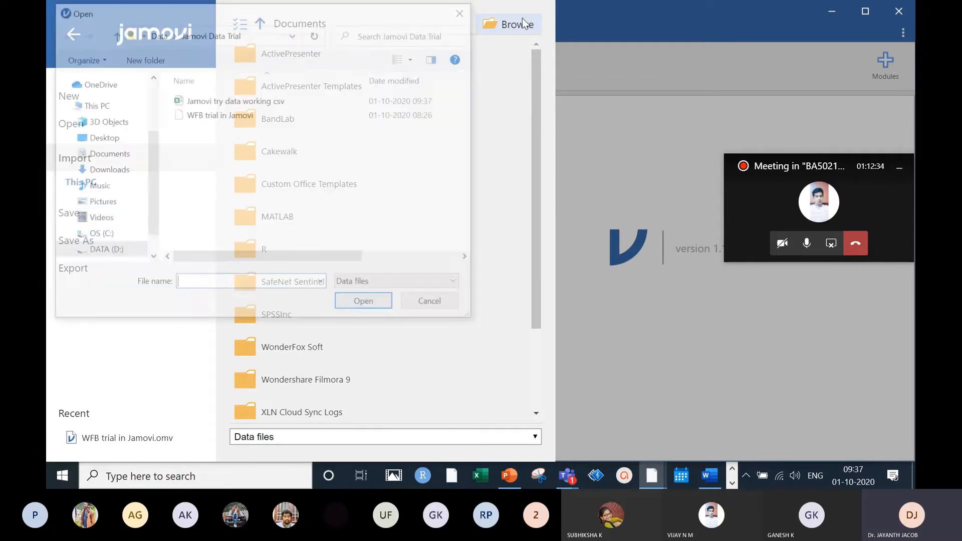
{"action": "left_click", "coordinate": [234, 114]}
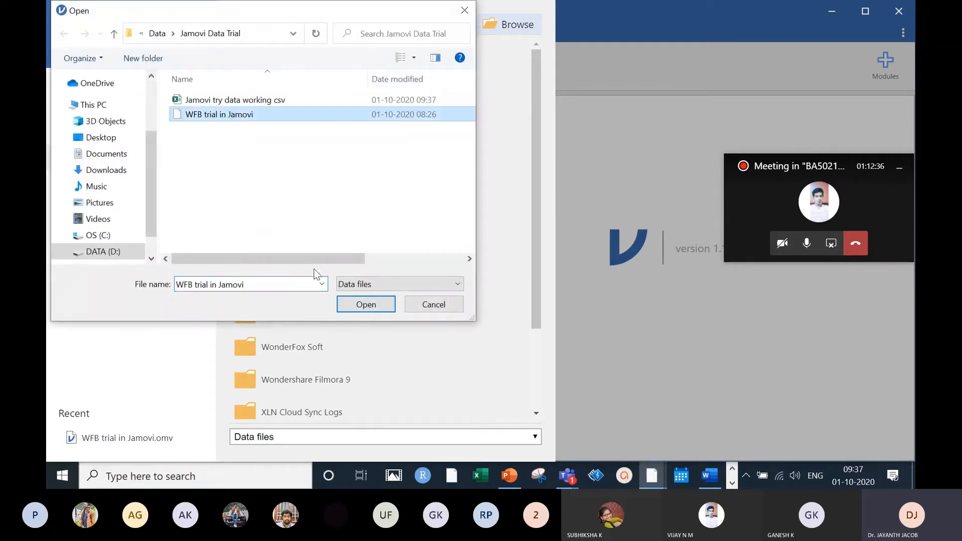
{"action": "left_click", "coordinate": [310, 102]}
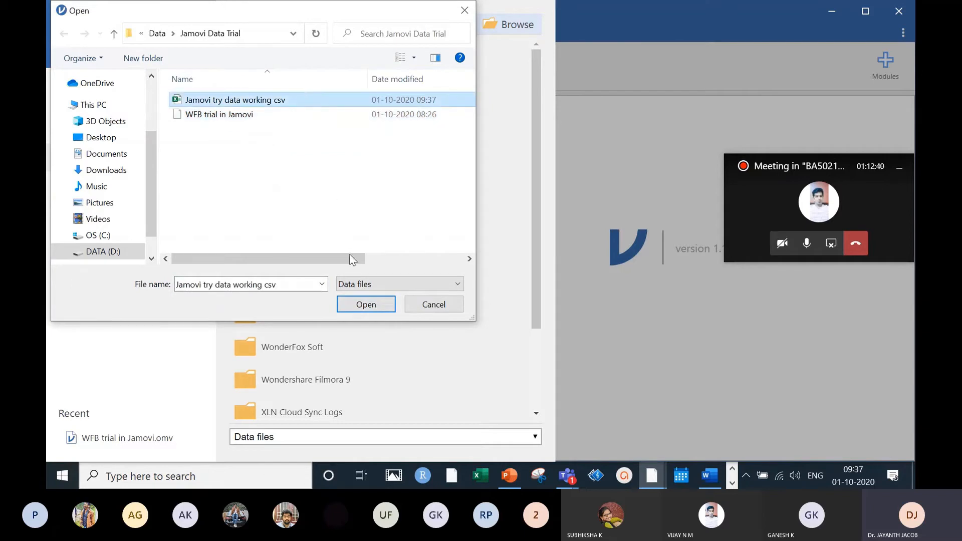
{"action": "left_click", "coordinate": [362, 306]}
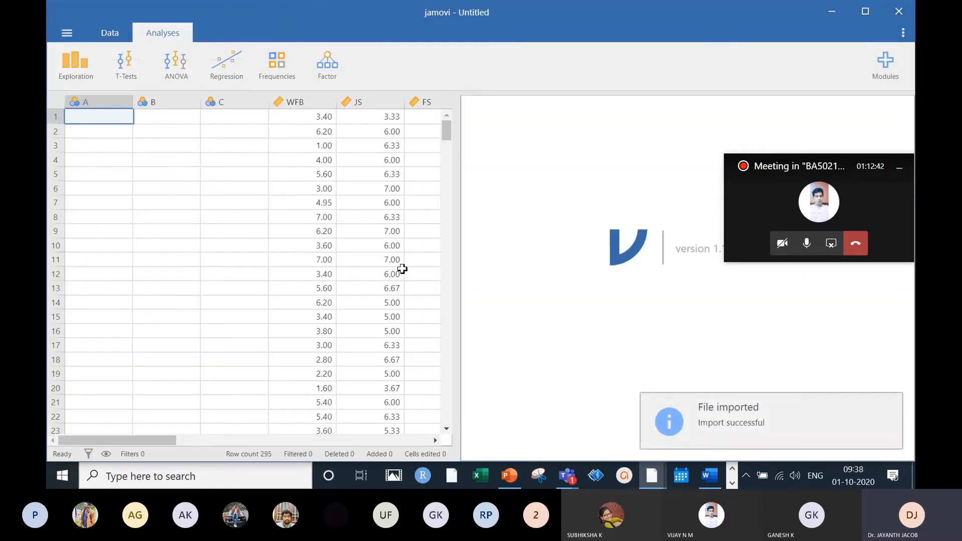
Set up a One-Way ANOVA with LS as the dependent variable and AgeCat as the grouping variable.
{"action": "left_click_drag", "start_coordinate": [149, 440], "coordinate": [323, 429]}
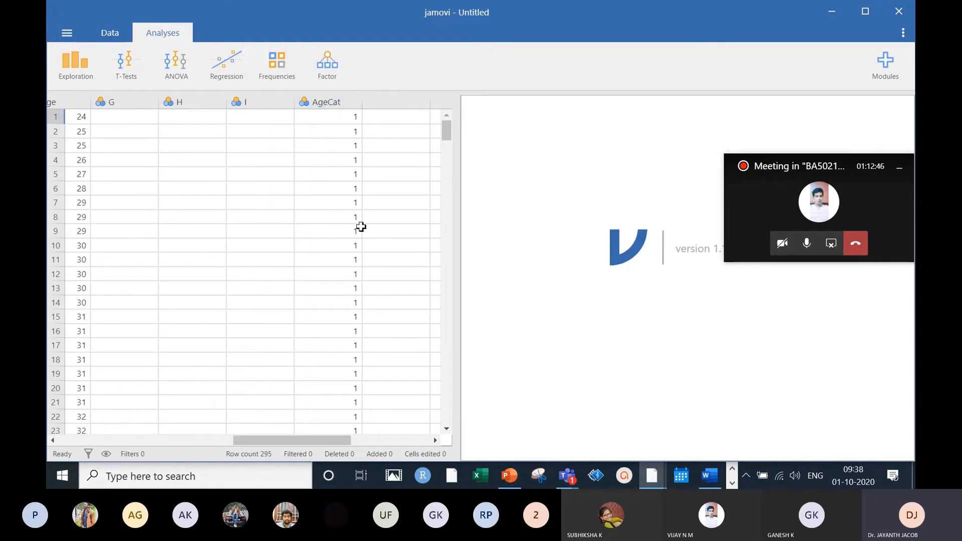
{"action": "left_click", "coordinate": [183, 76]}
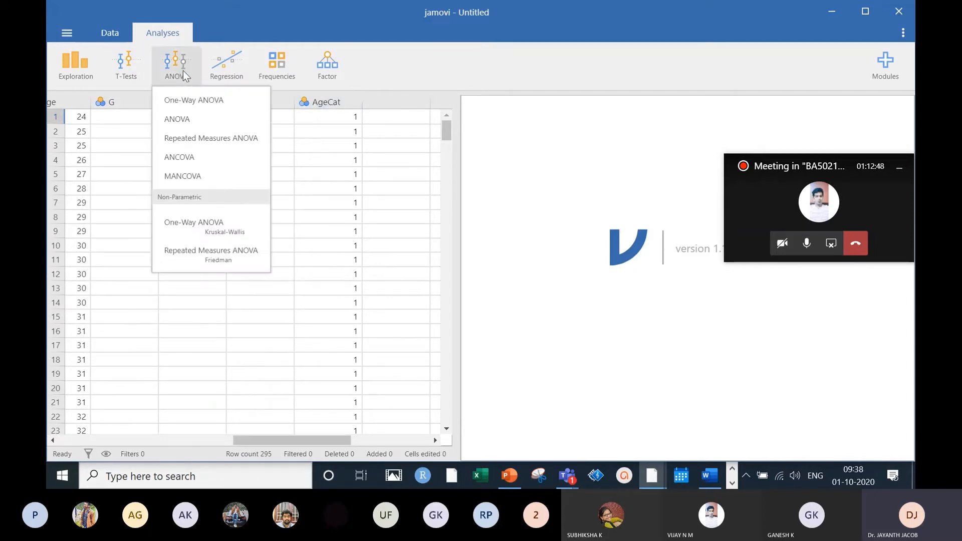
{"action": "left_click", "coordinate": [191, 101]}
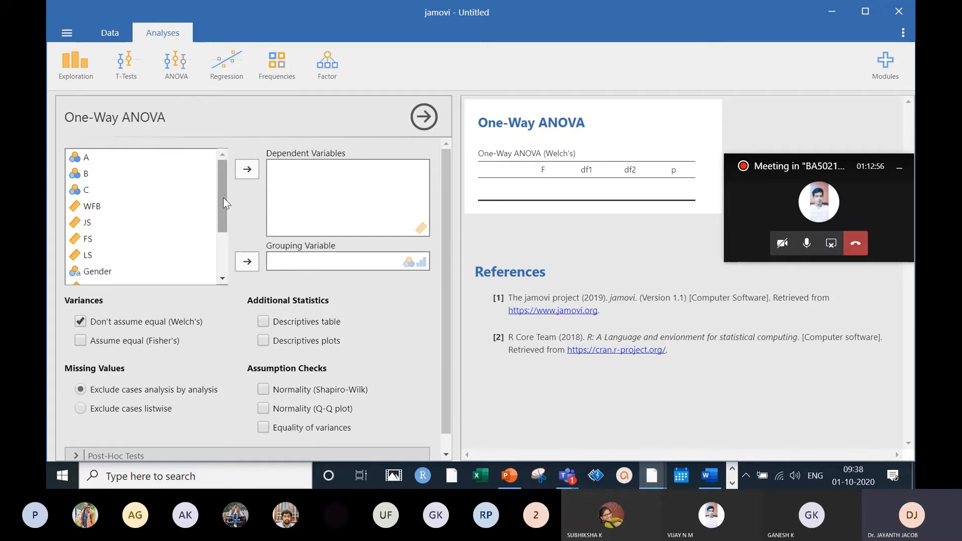
{"action": "left_click_drag", "start_coordinate": [223, 198], "coordinate": [207, 251]}
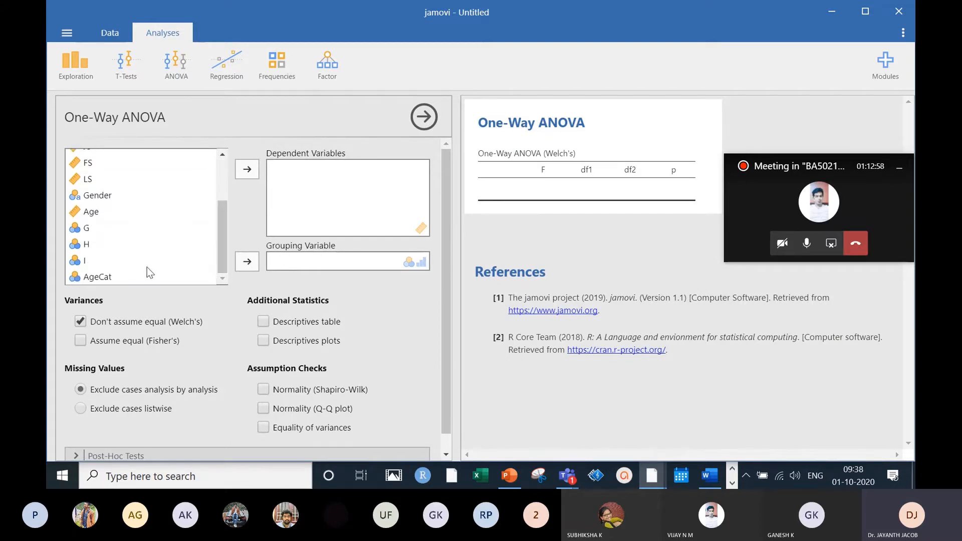
{"action": "left_click", "coordinate": [88, 276]}
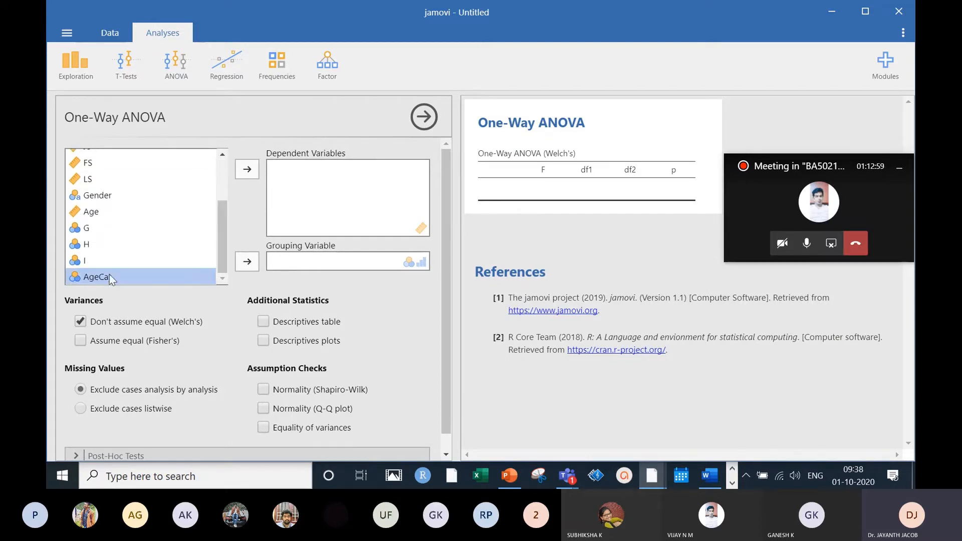
{"action": "left_click", "coordinate": [250, 264]}
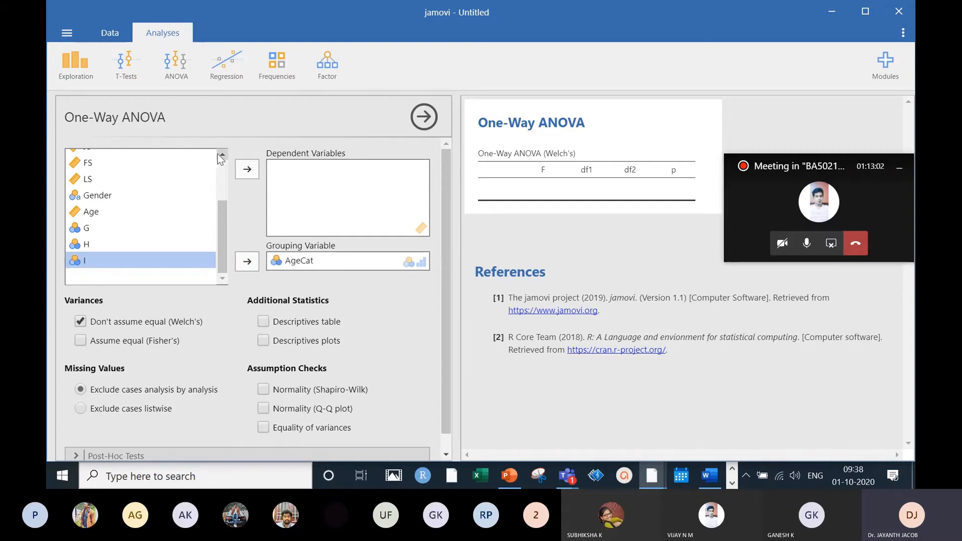
{"action": "left_click", "coordinate": [83, 181]}
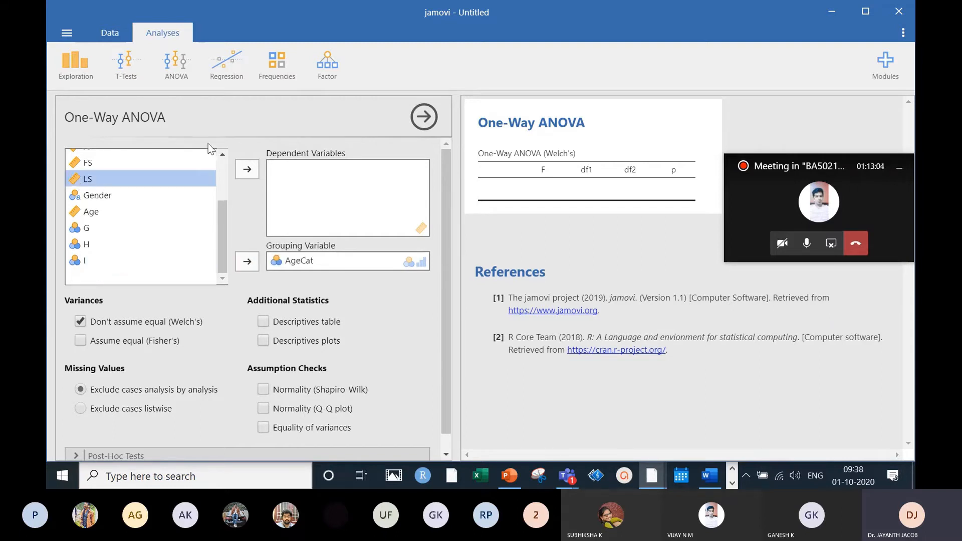
{"action": "left_click", "coordinate": [250, 170]}
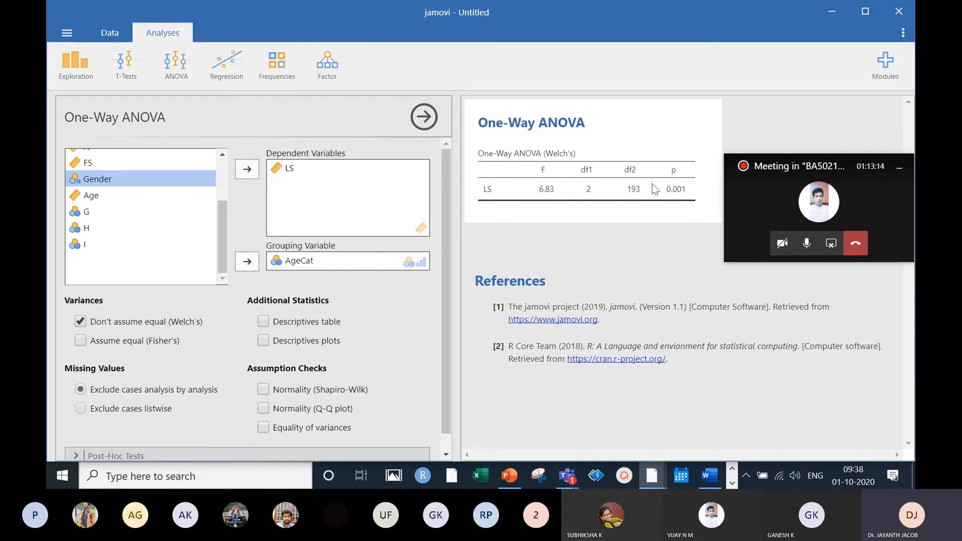
Add the descriptives table and the Tukey (equal variances) post-hoc test to the One-Way ANOVA.
{"action": "left_click", "coordinate": [268, 323]}
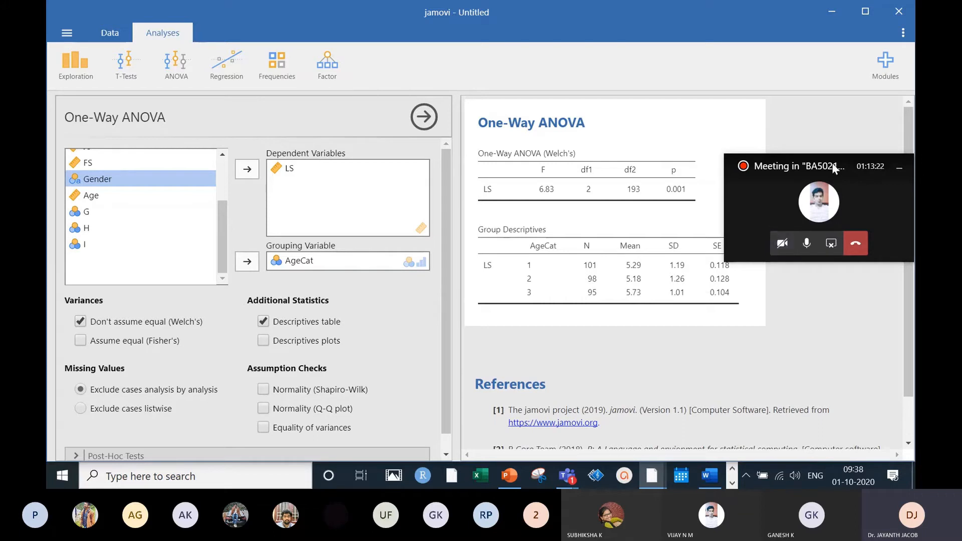
{"action": "left_click_drag", "start_coordinate": [835, 168], "coordinate": [835, 86]}
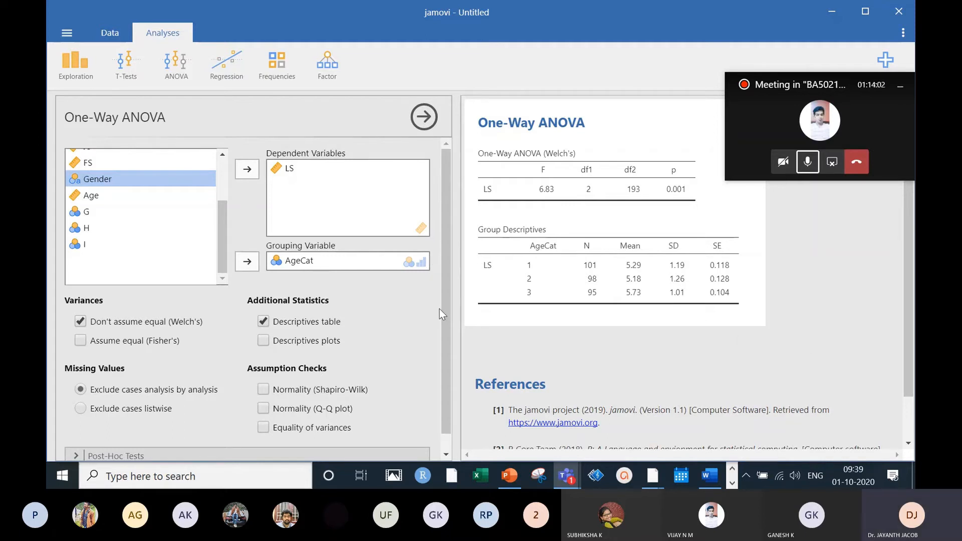
{"action": "scroll", "coordinate": [441, 314], "scroll_direction": "down", "scroll_amount": 1}
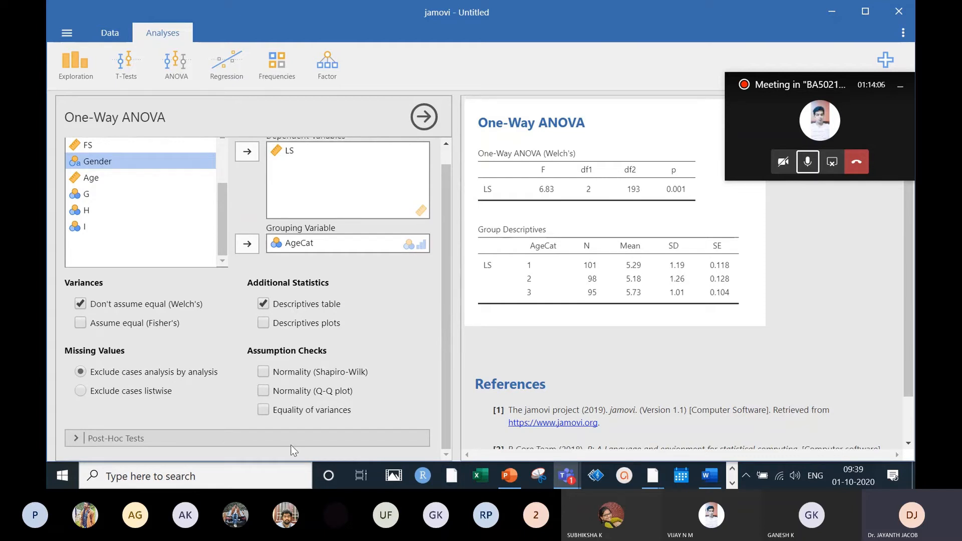
{"action": "left_click", "coordinate": [167, 436]}
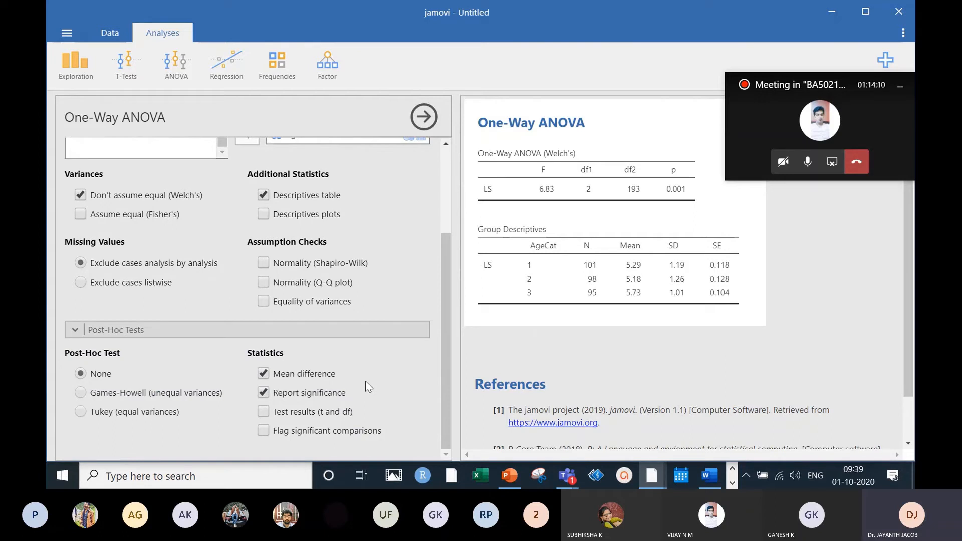
{"action": "left_click", "coordinate": [80, 412]}
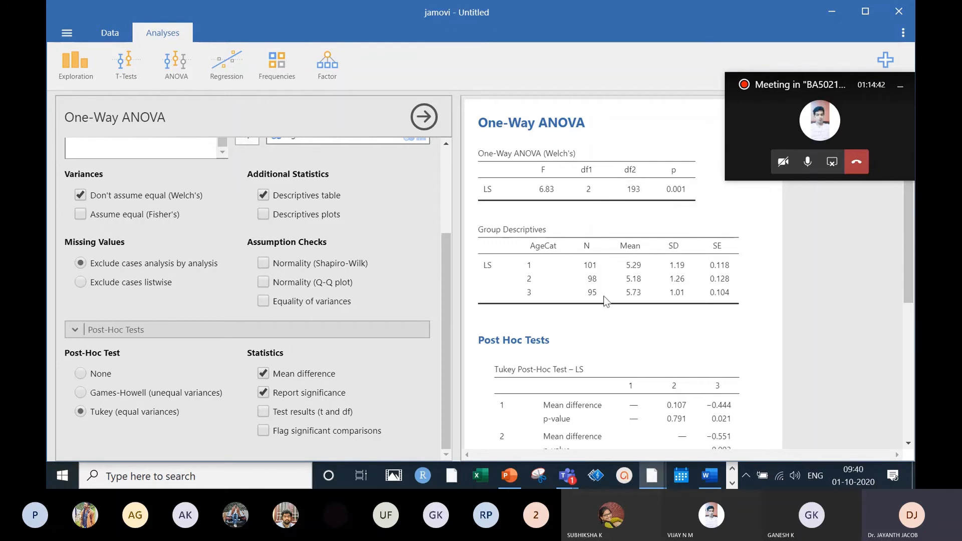
Copy the One-Way ANOVA (Welch's) table from the jamovi results and paste it below hypothesis H1 in the Word document.
{"action": "scroll", "coordinate": [607, 301], "scroll_direction": "down", "scroll_amount": 3}
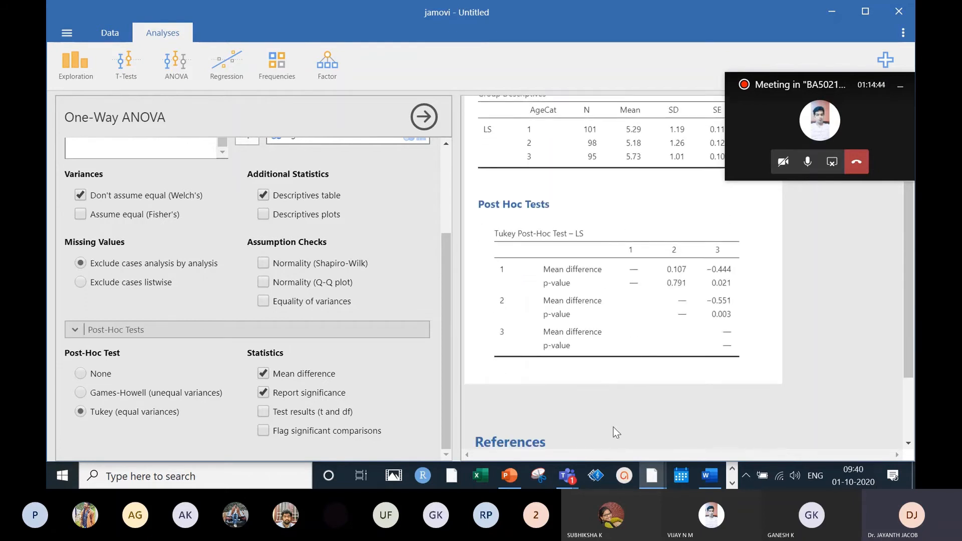
{"action": "scroll", "coordinate": [616, 433], "scroll_direction": "up", "scroll_amount": 2}
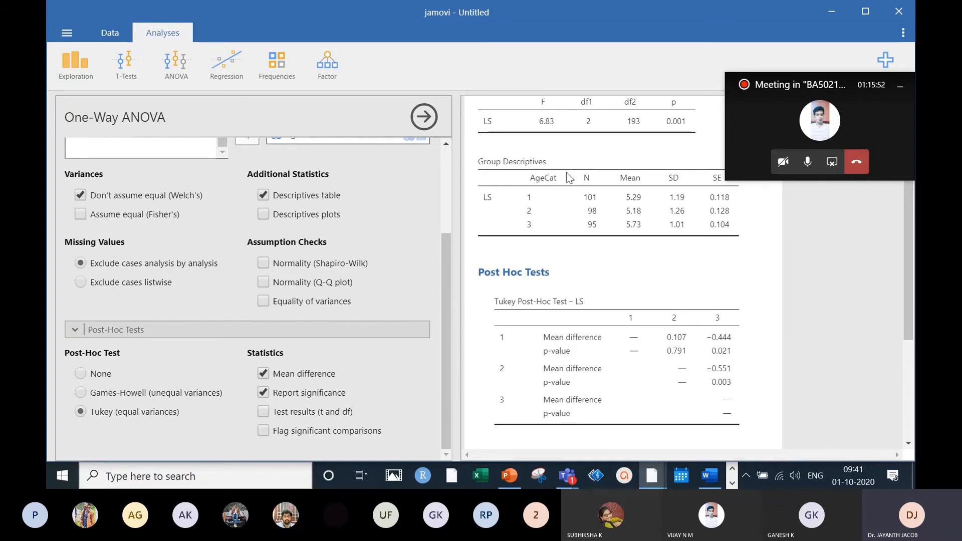
{"action": "scroll", "coordinate": [592, 301], "scroll_direction": "up", "scroll_amount": 2}
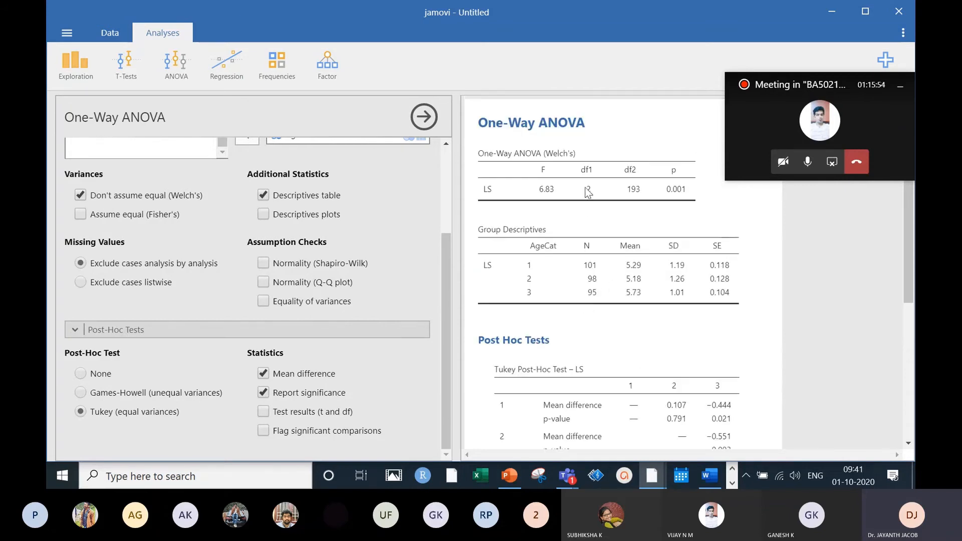
{"action": "right_click", "coordinate": [584, 177]}
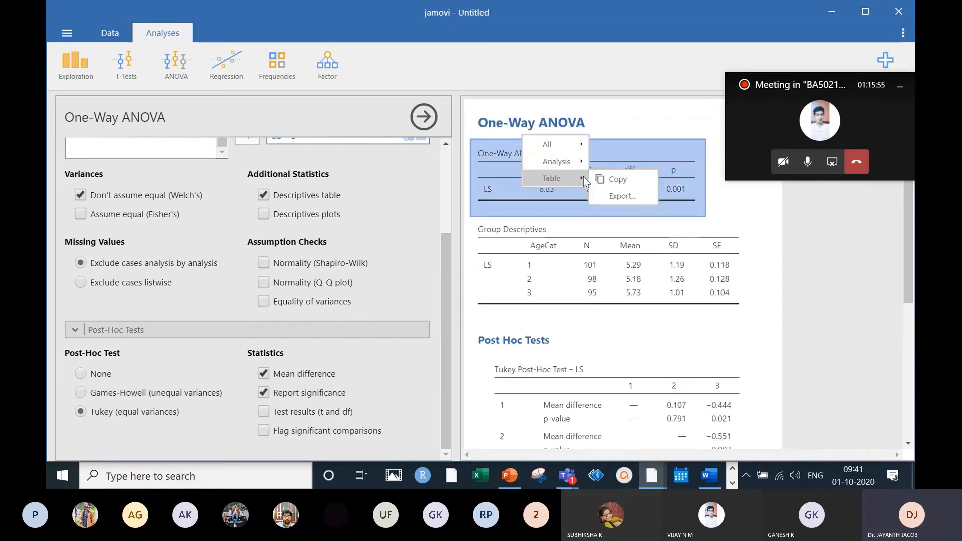
{"action": "left_click", "coordinate": [628, 179]}
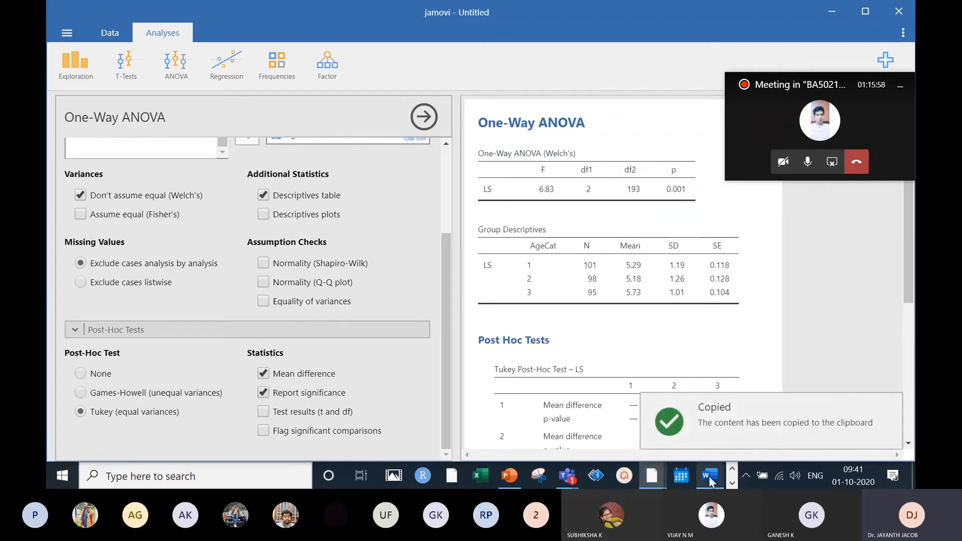
{"action": "left_click", "coordinate": [709, 477]}
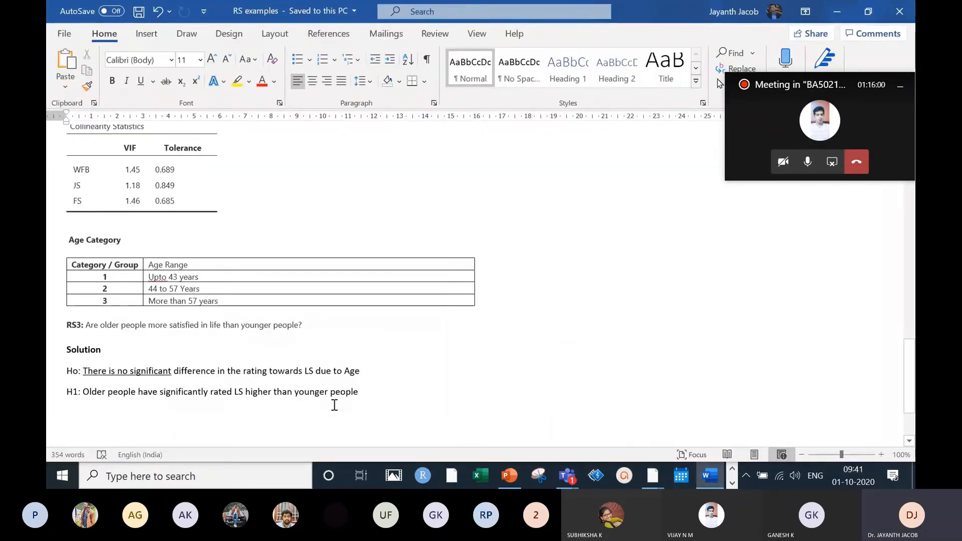
{"action": "key", "text": "Return"}
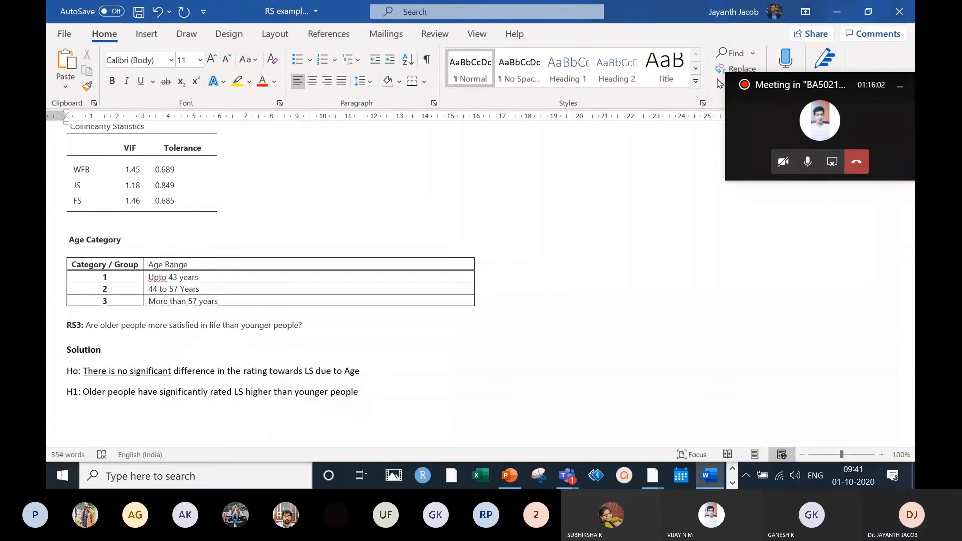
{"action": "key", "text": "ctrl+v"}
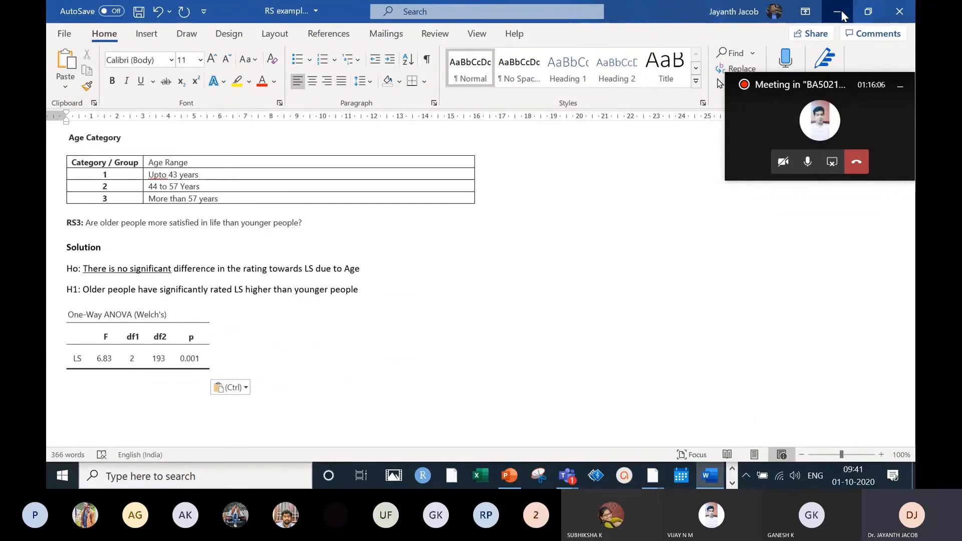
Return to jamovi, copy the Group Descriptives table and paste it below the ANOVA table in the Word document.
{"action": "key", "text": "alt+Tab"}
{"action": "right_click", "coordinate": [624, 254]}
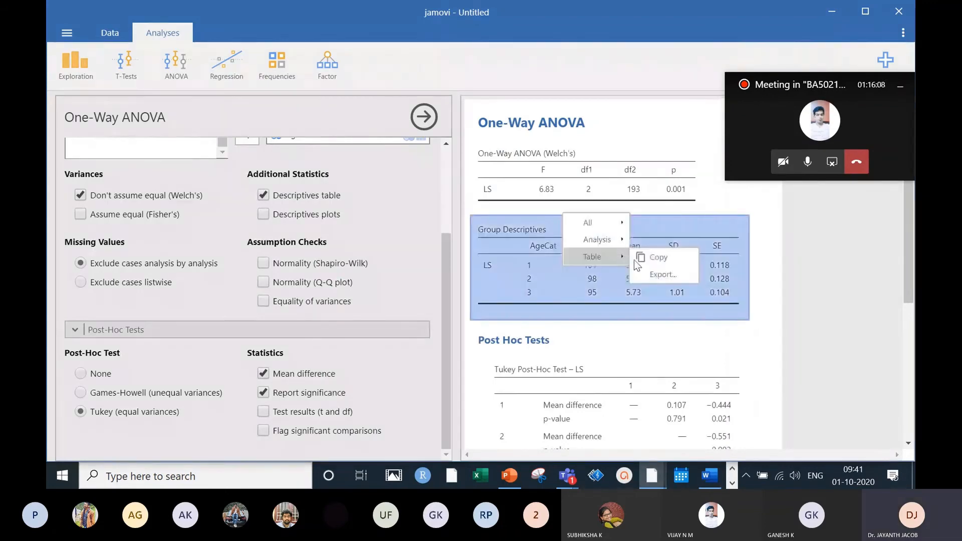
{"action": "left_click", "coordinate": [658, 257]}
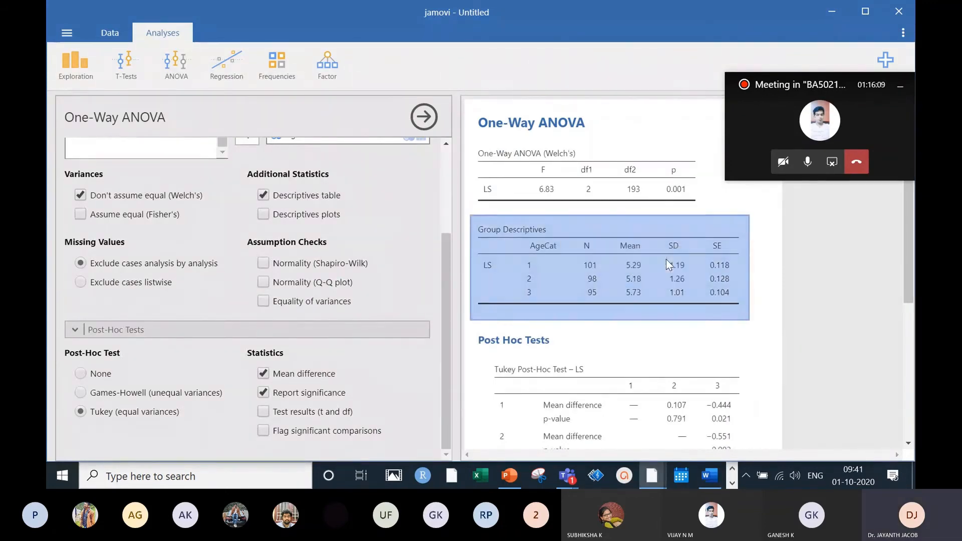
{"action": "left_click", "coordinate": [710, 476]}
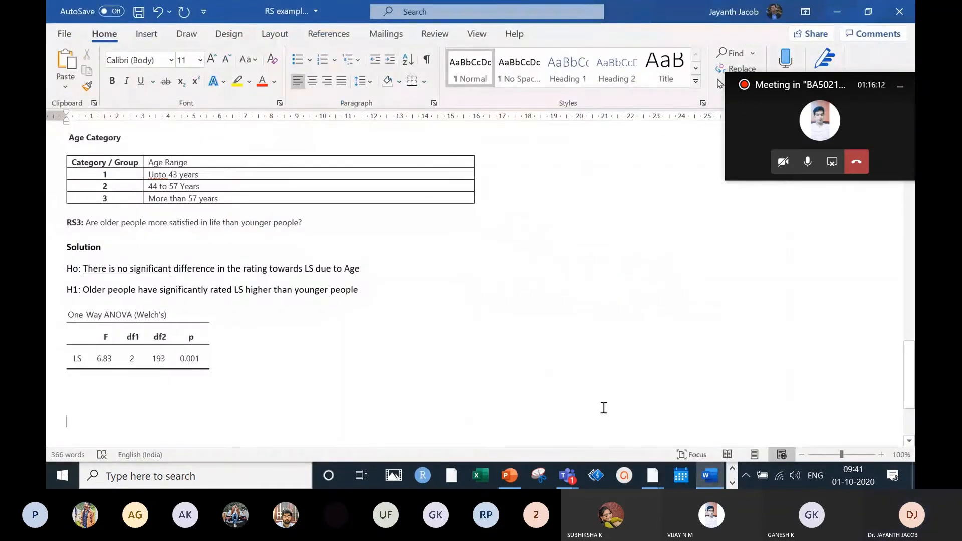
{"action": "key", "text": "ctrl+v"}
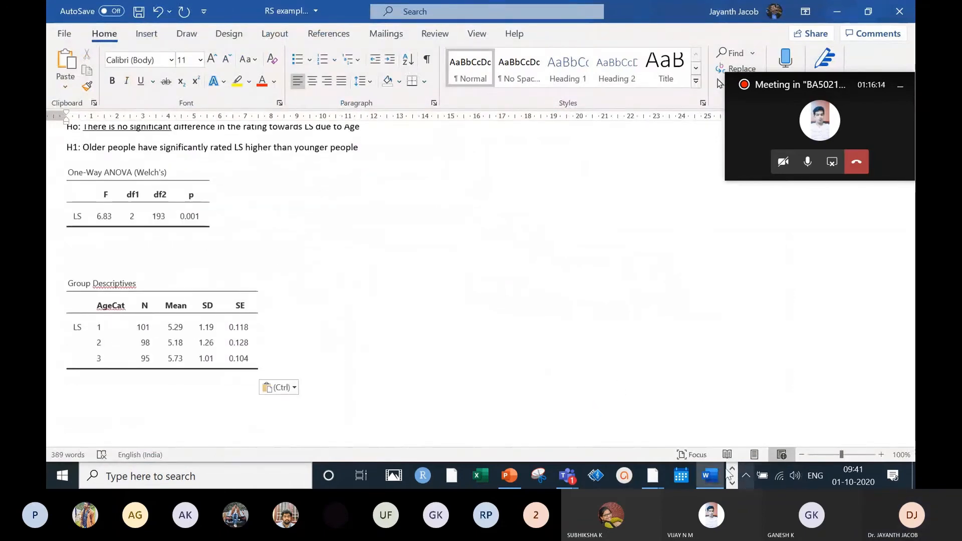
Switch back to jamovi, copy the Tukey Post-Hoc Test table and paste it below the Group Descriptives table in Word.
{"action": "left_click", "coordinate": [837, 11]}
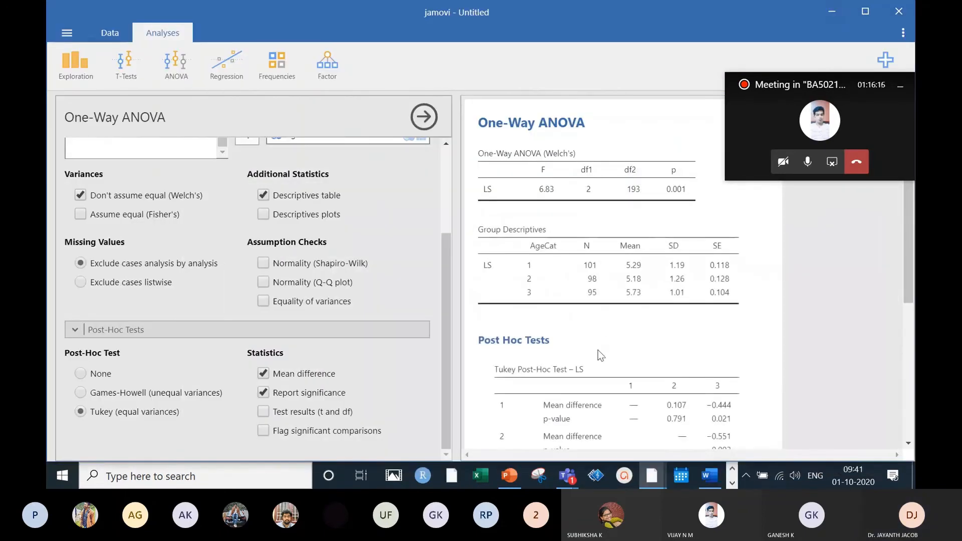
{"action": "scroll", "coordinate": [608, 388], "scroll_direction": "down", "scroll_amount": 4}
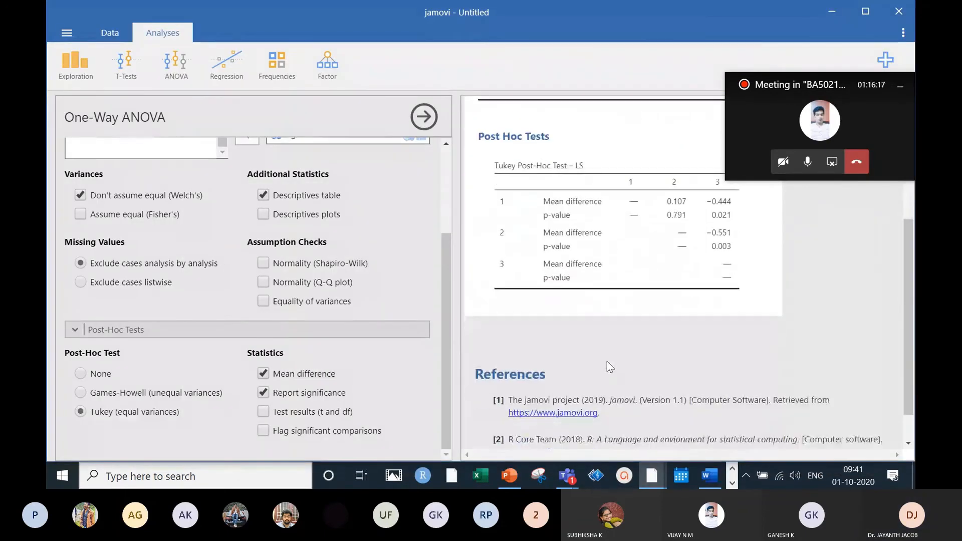
{"action": "right_click", "coordinate": [560, 251]}
{"action": "left_click", "coordinate": [588, 256]}
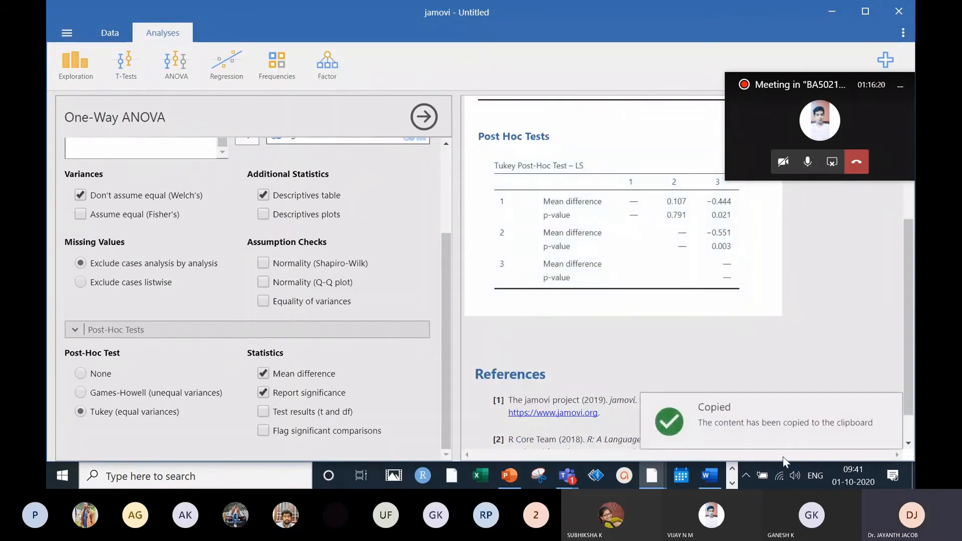
{"action": "left_click", "coordinate": [708, 471]}
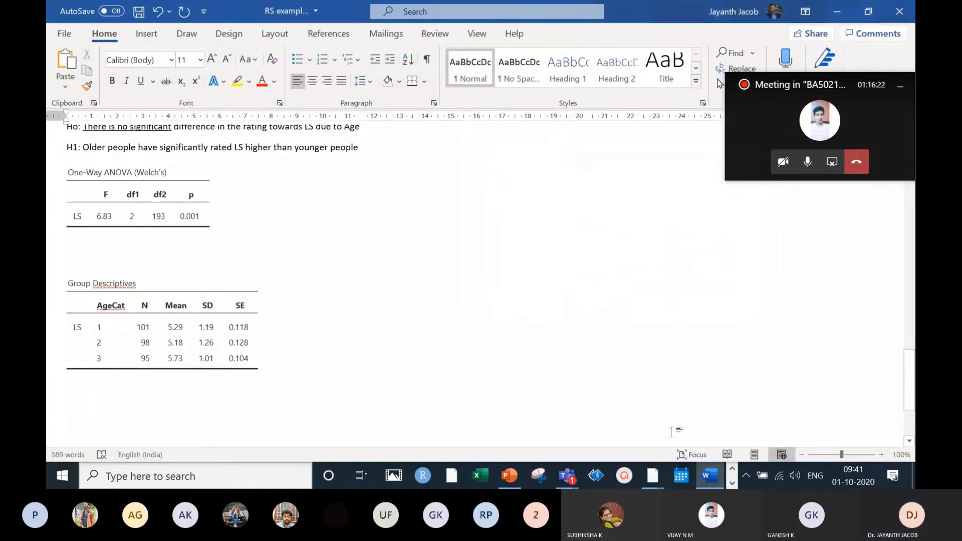
{"action": "key", "text": "ctrl+v"}
Review the pasted ANOVA, Group Descriptives and Tukey Post-Hoc tables against the RS3 hypotheses.
{"action": "scroll", "coordinate": [528, 406], "scroll_direction": "up", "scroll_amount": 6}
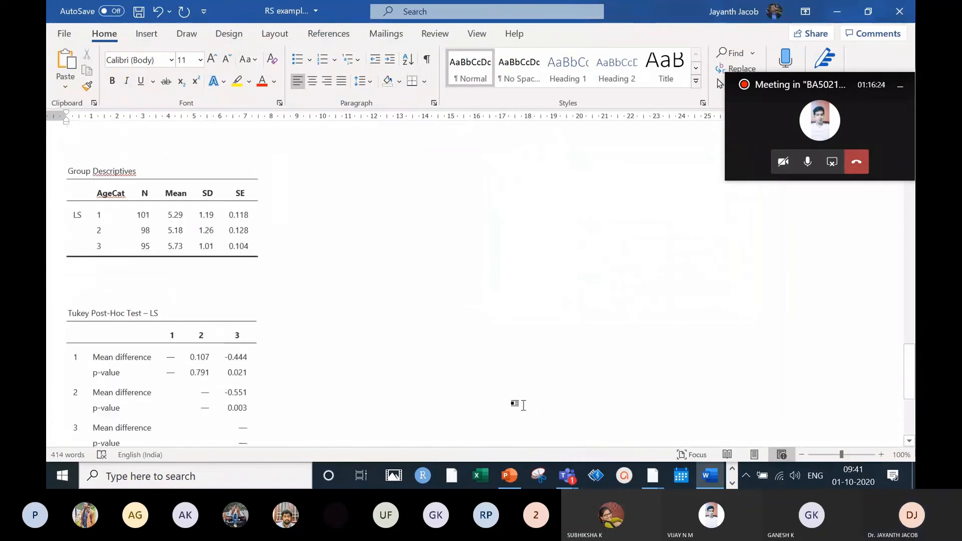
{"action": "scroll", "coordinate": [525, 407], "scroll_direction": "up", "scroll_amount": 2}
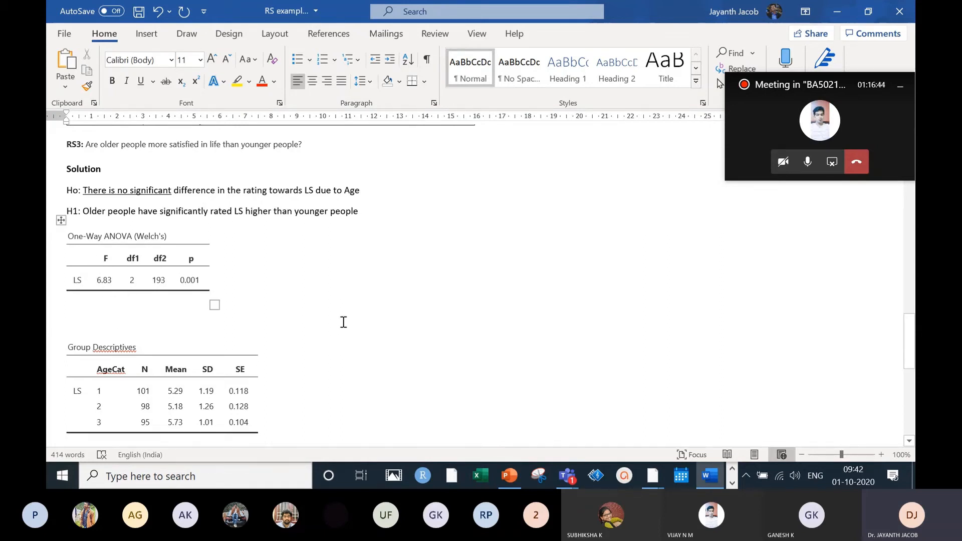
{"action": "scroll", "coordinate": [336, 320], "scroll_direction": "down", "scroll_amount": 3}
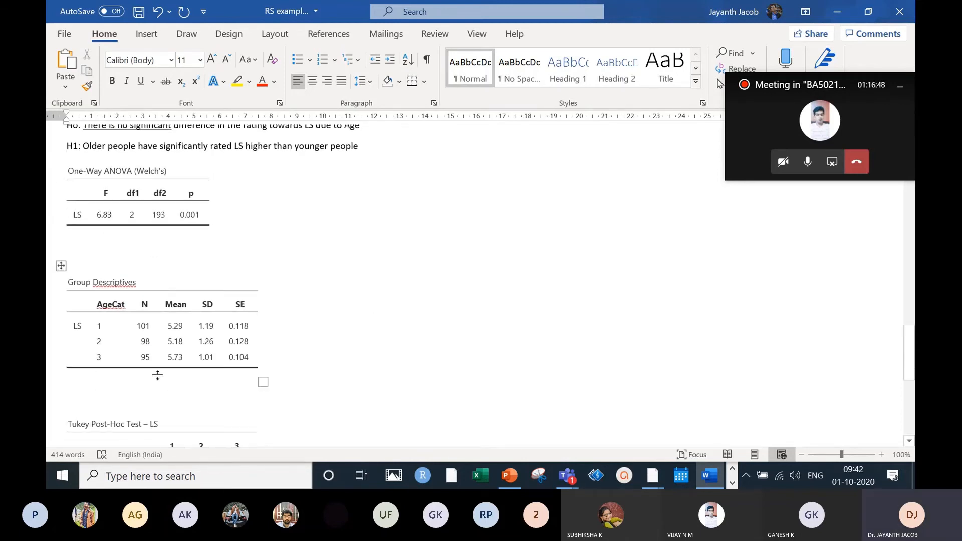
{"action": "scroll", "coordinate": [309, 320], "scroll_direction": "down", "scroll_amount": 1}
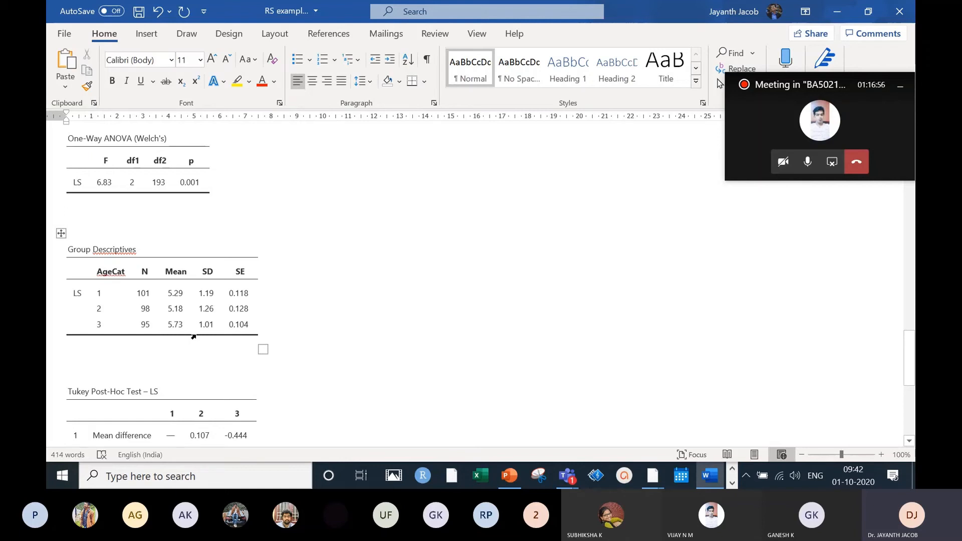
{"action": "scroll", "coordinate": [193, 337], "scroll_direction": "down", "scroll_amount": 4}
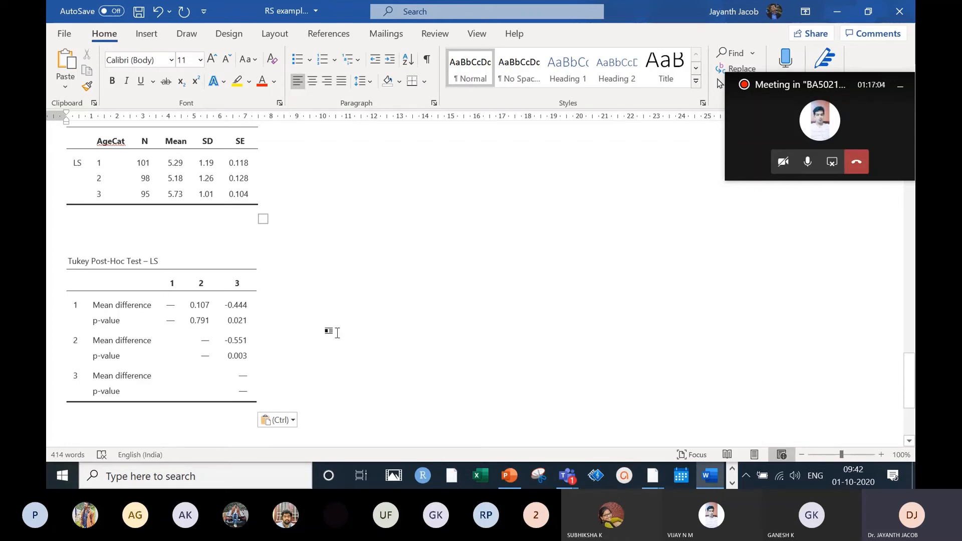
{"action": "scroll", "coordinate": [333, 333], "scroll_direction": "up", "scroll_amount": 1}
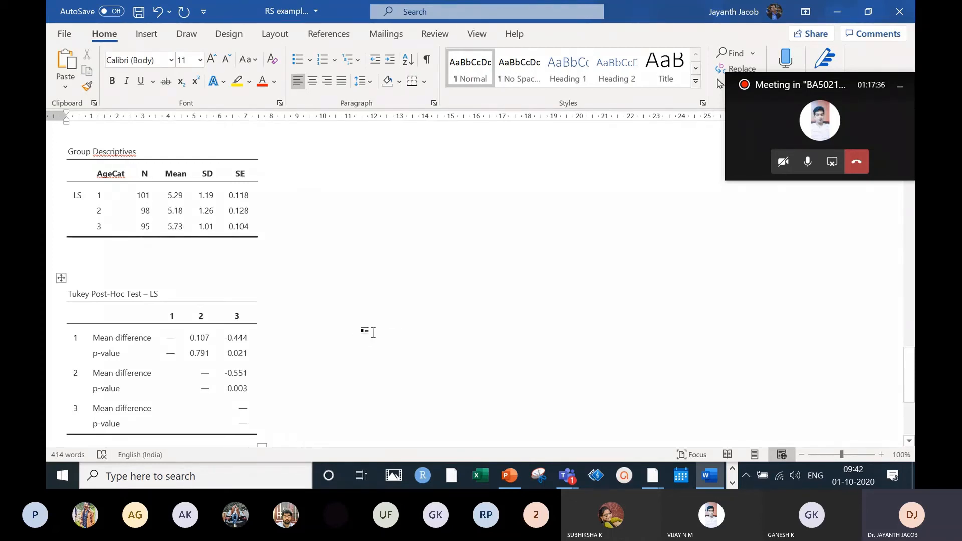
{"action": "scroll", "coordinate": [371, 331], "scroll_direction": "down", "scroll_amount": 5}
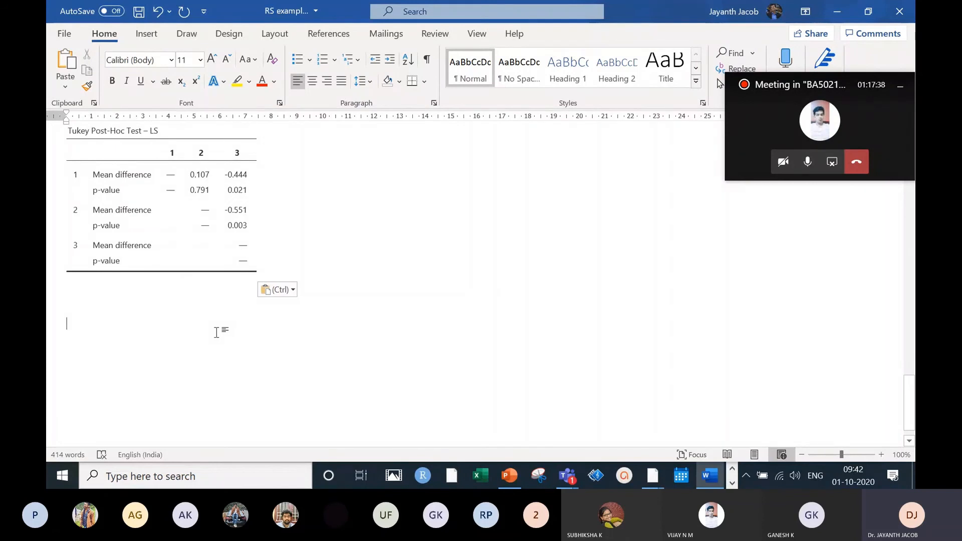
{"action": "left_click", "coordinate": [217, 332]}
Prefix the One-Way ANOVA table title with "RS3.1" and the Group Descriptives title with "RS 3.2".
{"action": "scroll", "coordinate": [250, 321], "scroll_direction": "up", "scroll_amount": 8}
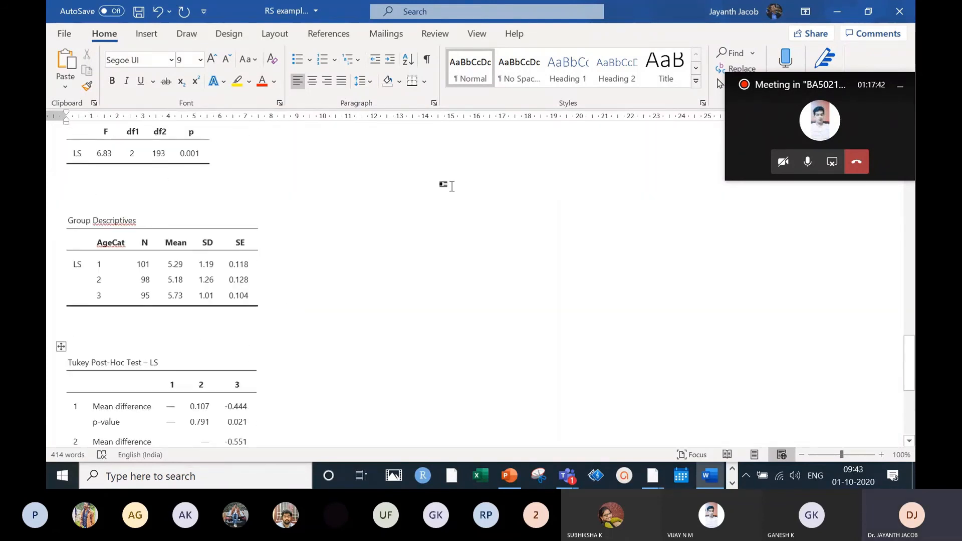
{"action": "scroll", "coordinate": [216, 232], "scroll_direction": "up", "scroll_amount": 3}
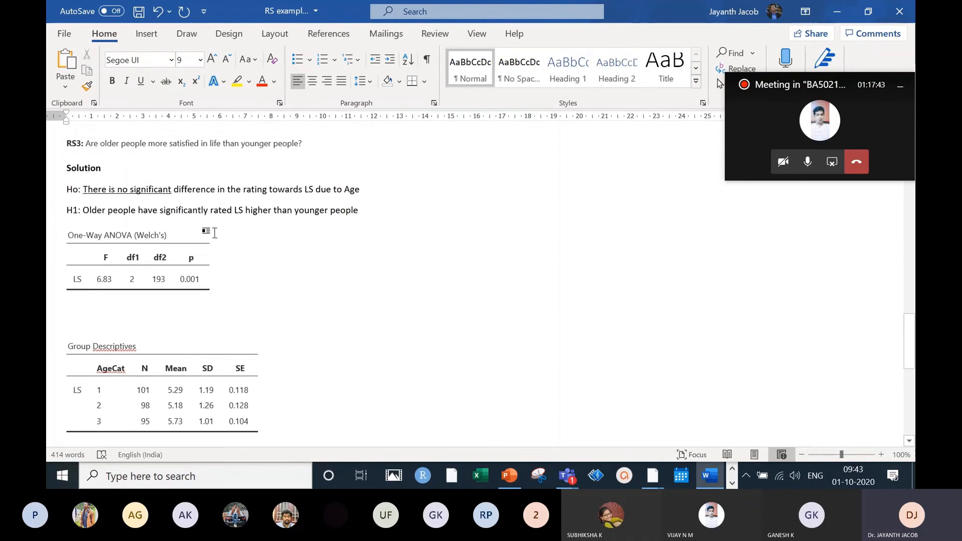
{"action": "left_click", "coordinate": [71, 236]}
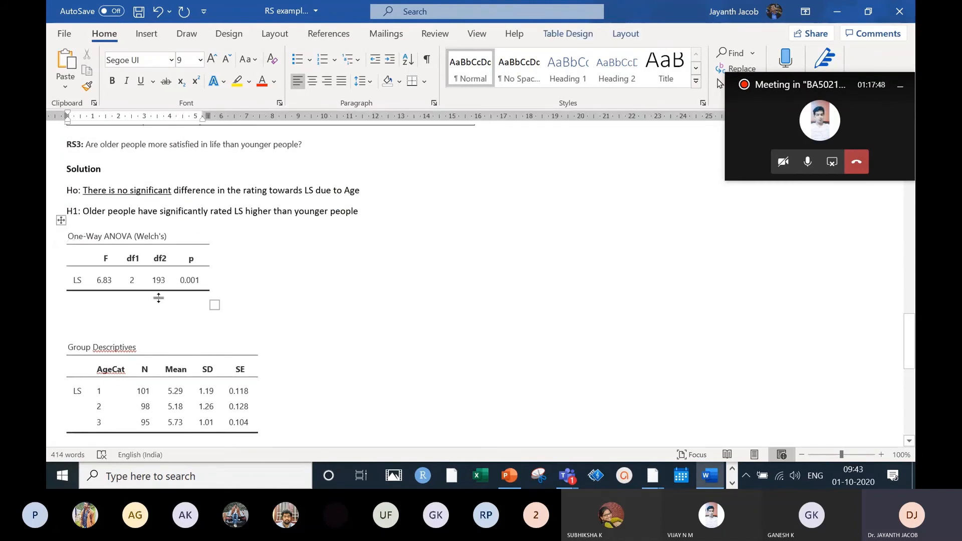
{"action": "type", "text": "RS3.1"}
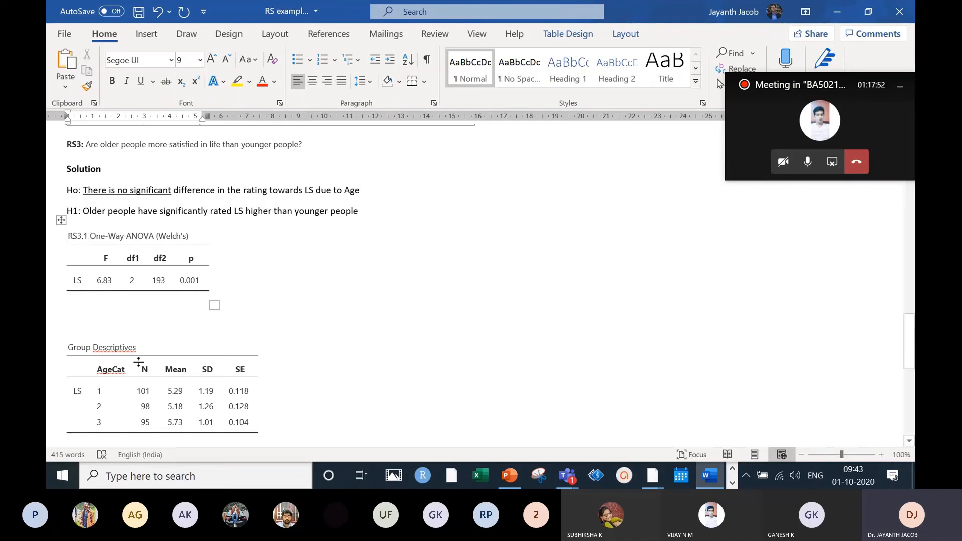
{"action": "left_click", "coordinate": [72, 347]}
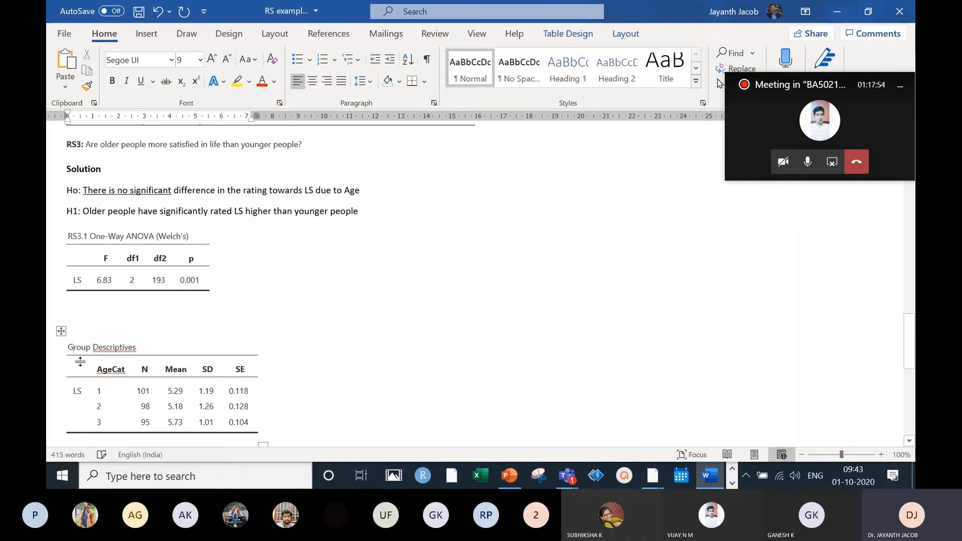
{"action": "type", "text": "RS 3.2"}
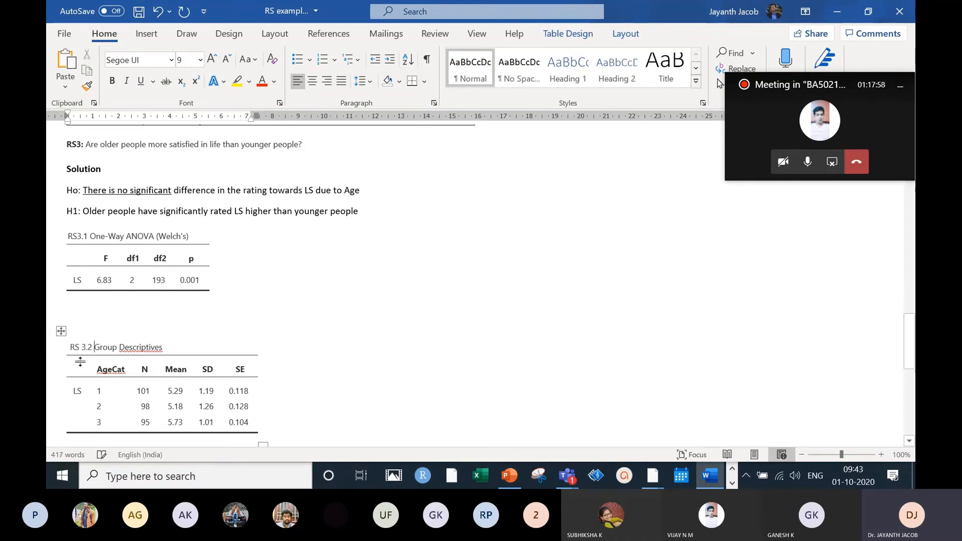
Prefix the Tukey Post-Hoc Test table title with "RS 3.3".
{"action": "scroll", "coordinate": [101, 369], "scroll_direction": "down", "scroll_amount": 3}
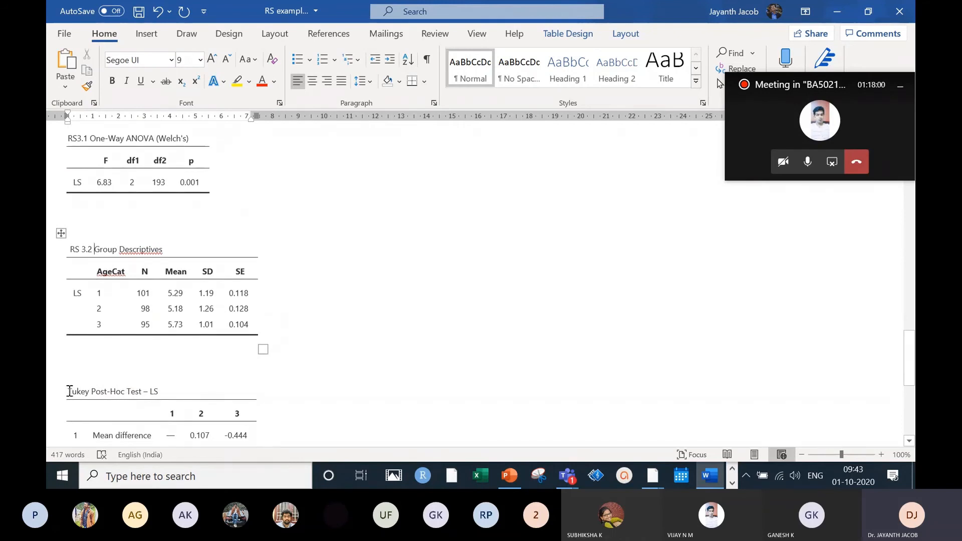
{"action": "left_click", "coordinate": [79, 413]}
{"action": "key", "text": "Up"}
{"action": "type", "text": "RS 3.3"}
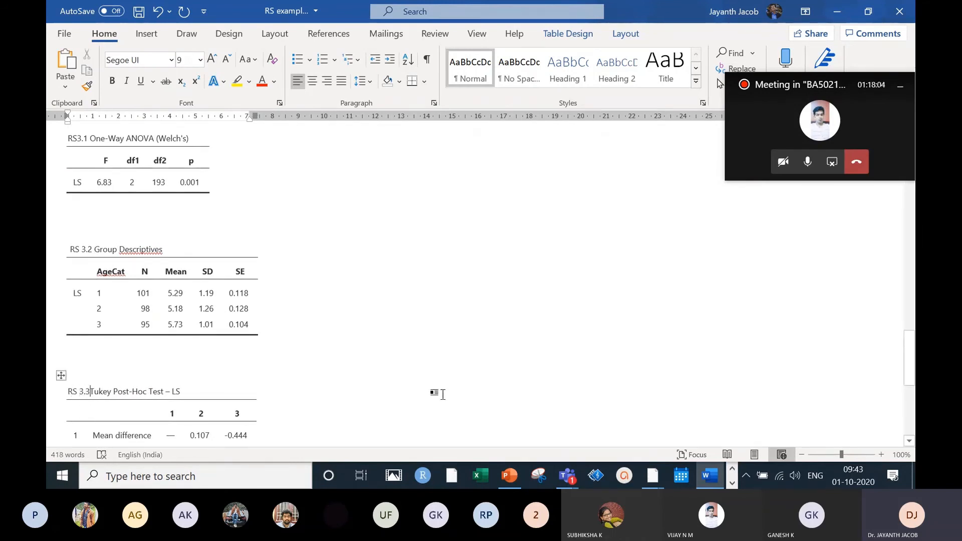
Start the interpretation paragraph below the Tukey Post-Hoc table with the text "AS seen from RS".
{"action": "scroll", "coordinate": [507, 376], "scroll_direction": "down", "scroll_amount": 5}
{"action": "left_click", "coordinate": [239, 397]}
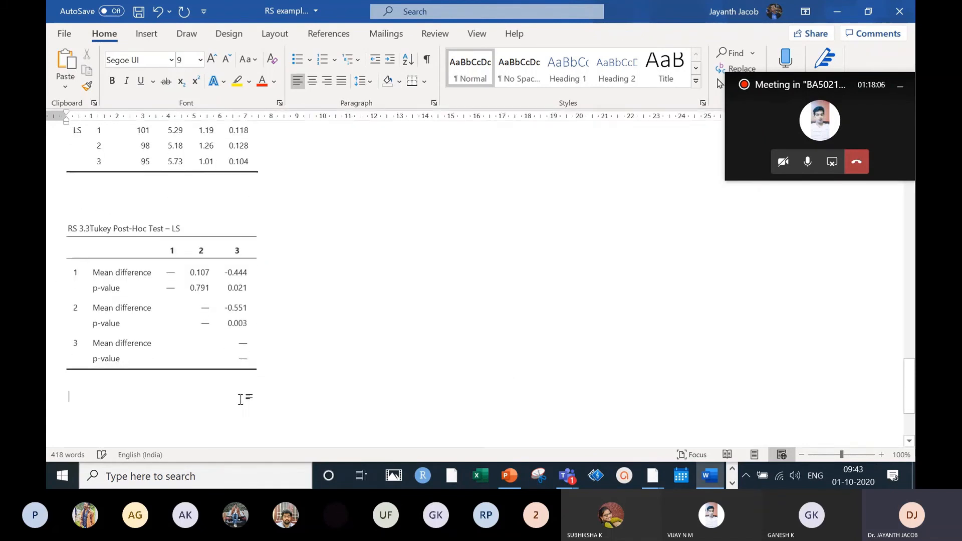
{"action": "type", "text": "AS s"}
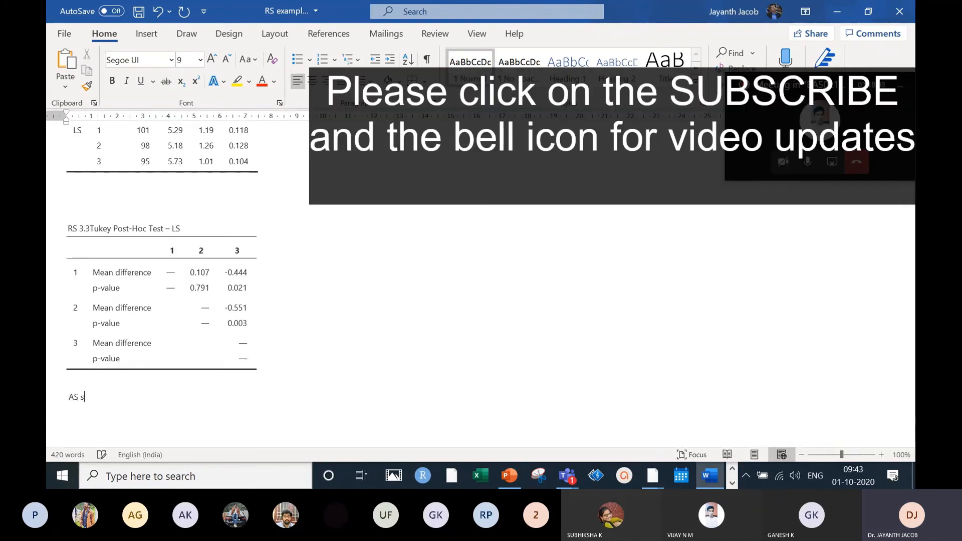
{"action": "type", "text": "een from RS"}
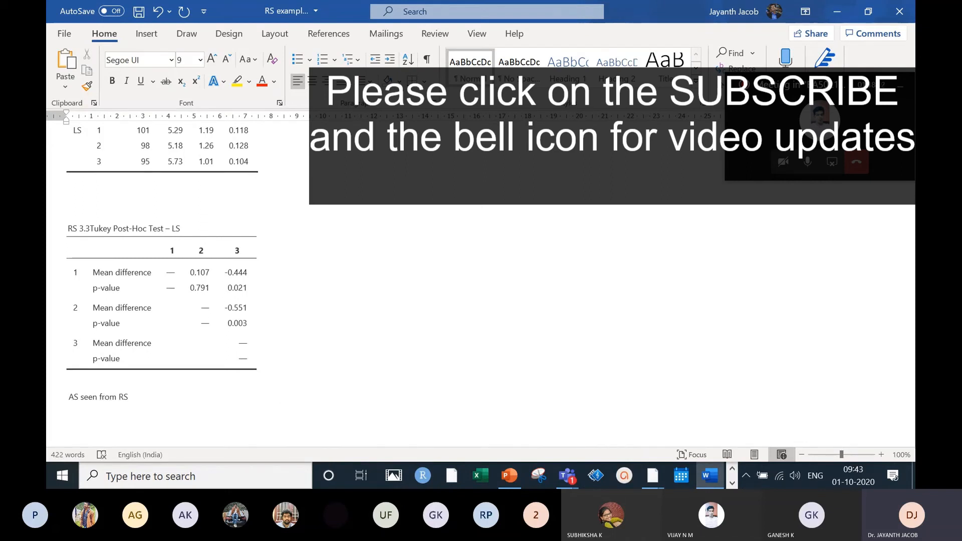